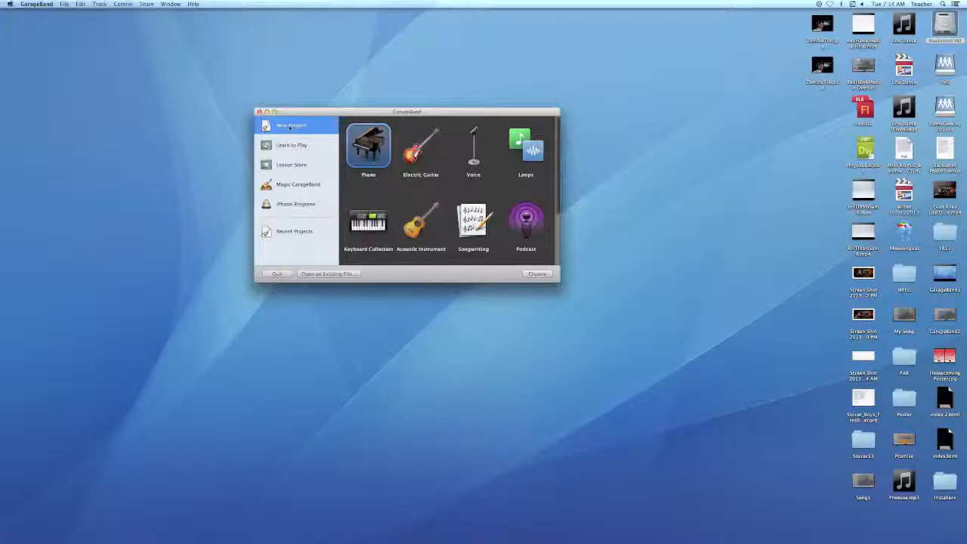
Step: Open the existing GarageBand2 project from the Desktop
left_click(292, 232)
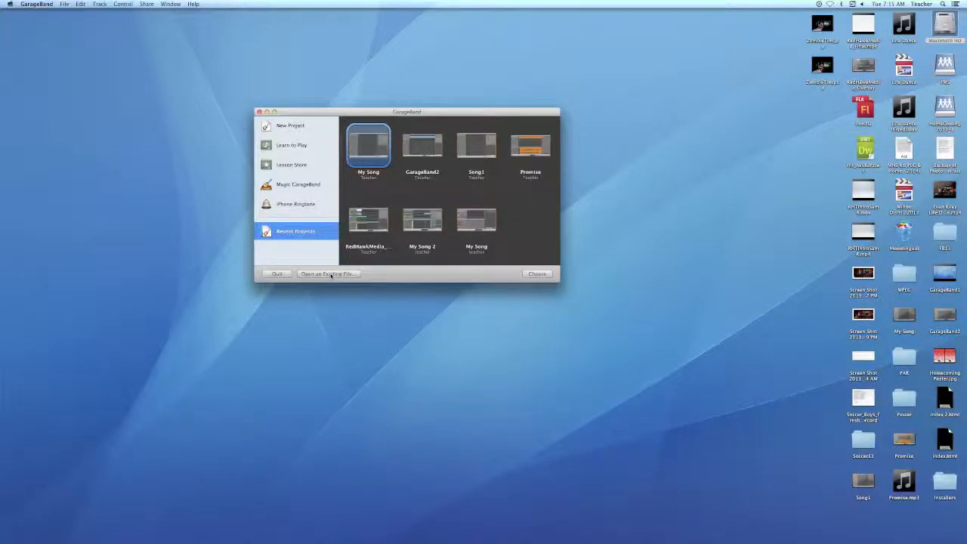
left_click(330, 275)
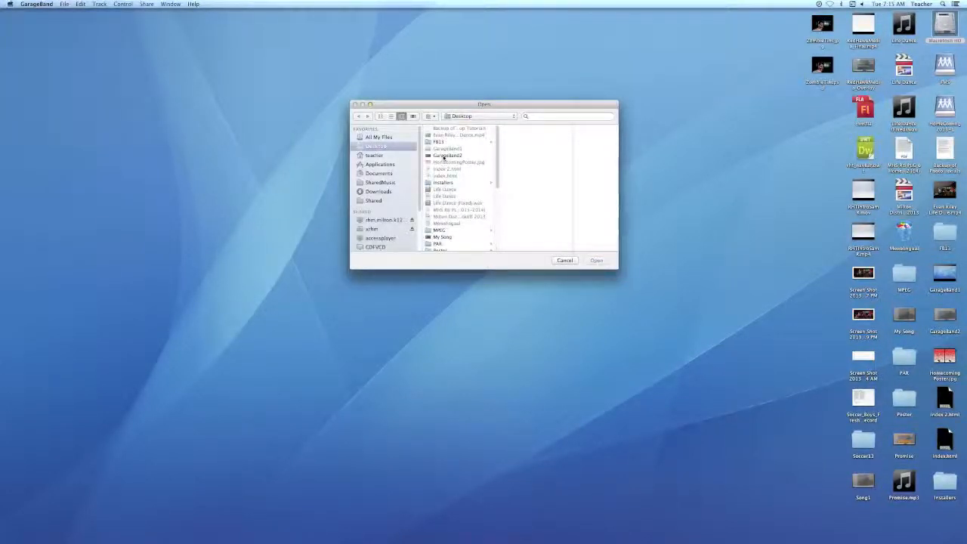
left_click(444, 156)
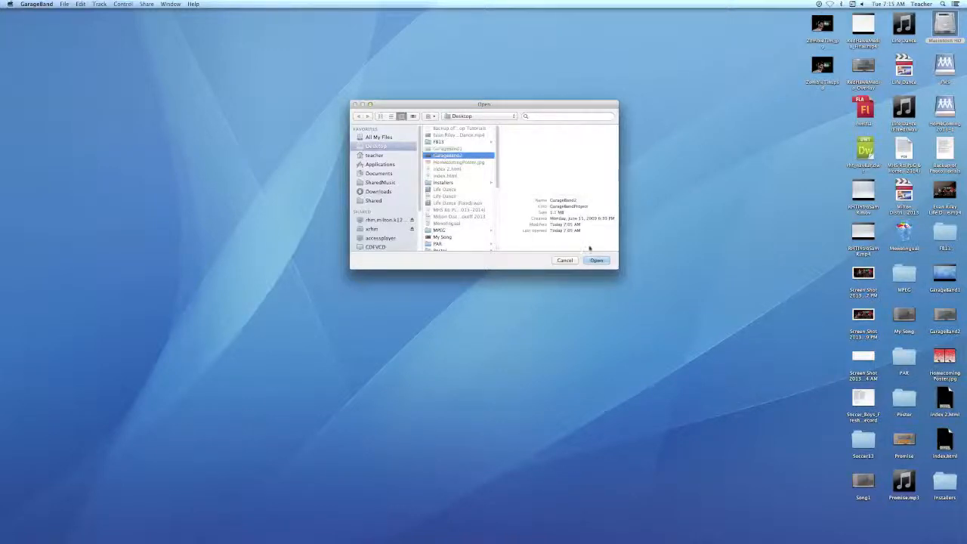
left_click(596, 260)
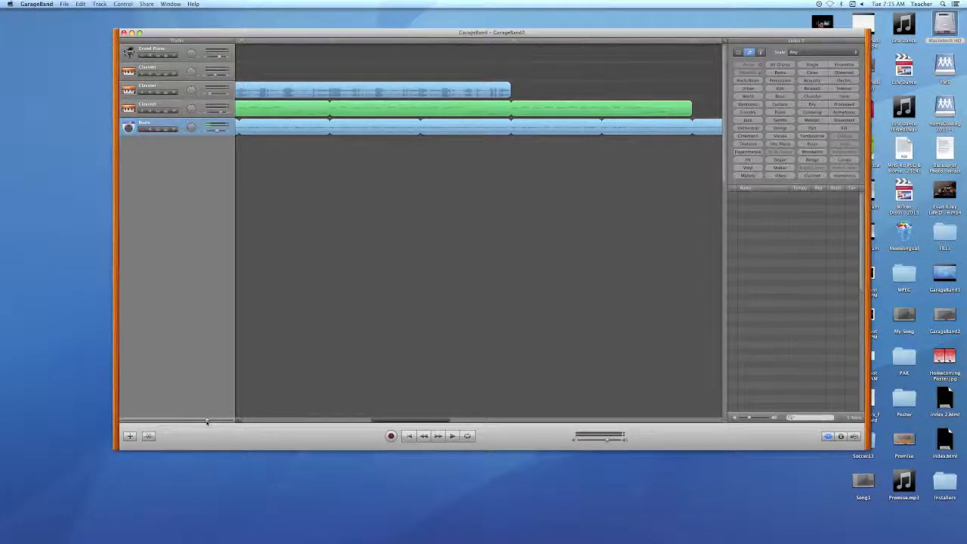
Step: Delete the empty Grand Piano track from the project
left_click_drag(206, 421, 193, 421)
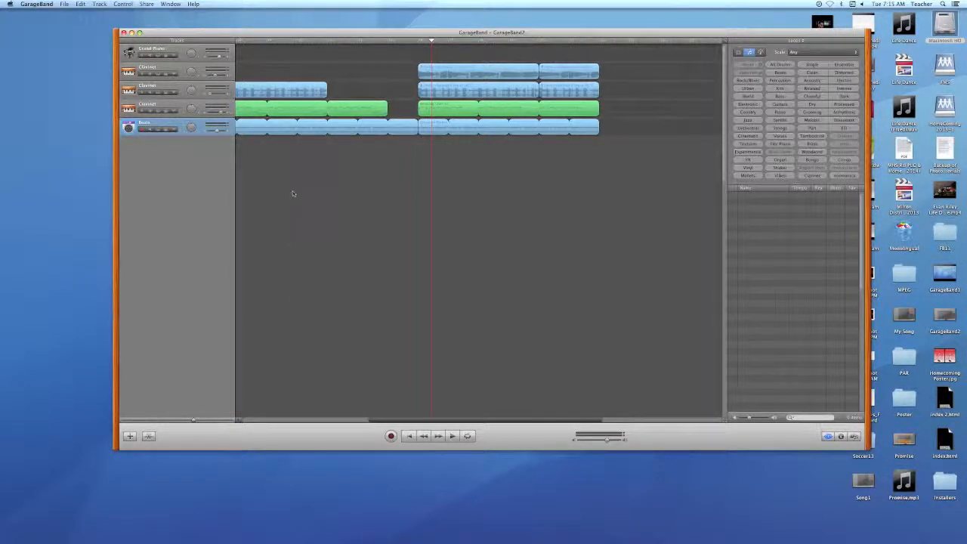
left_click(91, 33)
left_click(163, 33)
left_click_drag(194, 92, 191, 91)
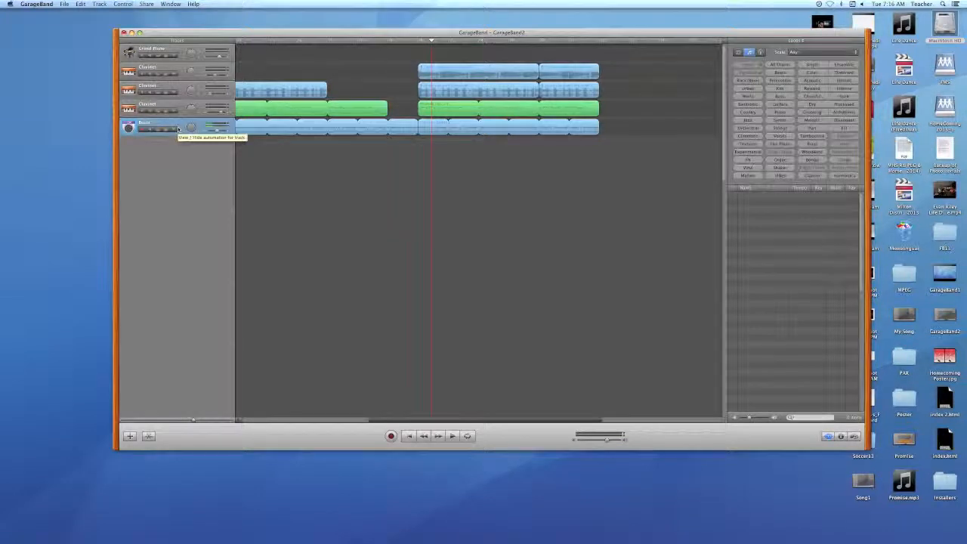
left_click(179, 52)
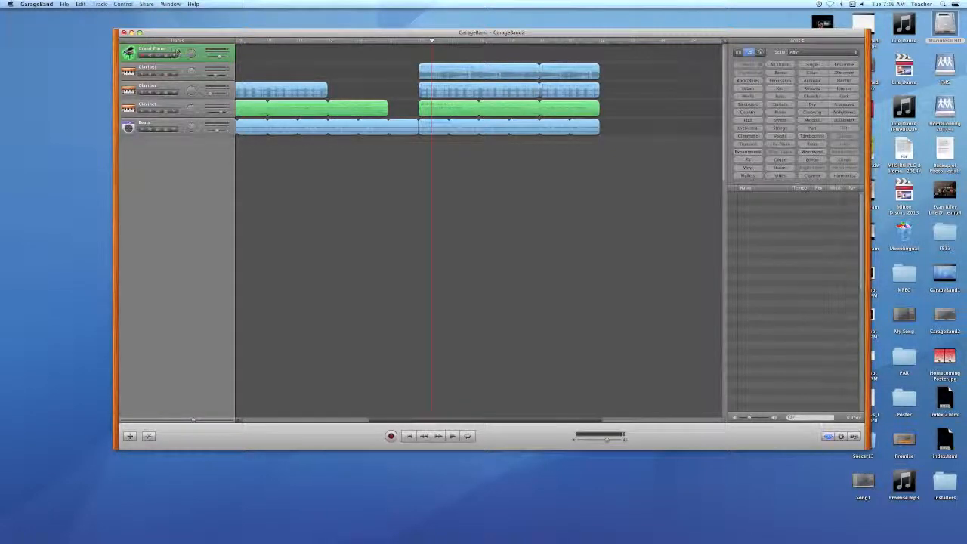
left_click(101, 4)
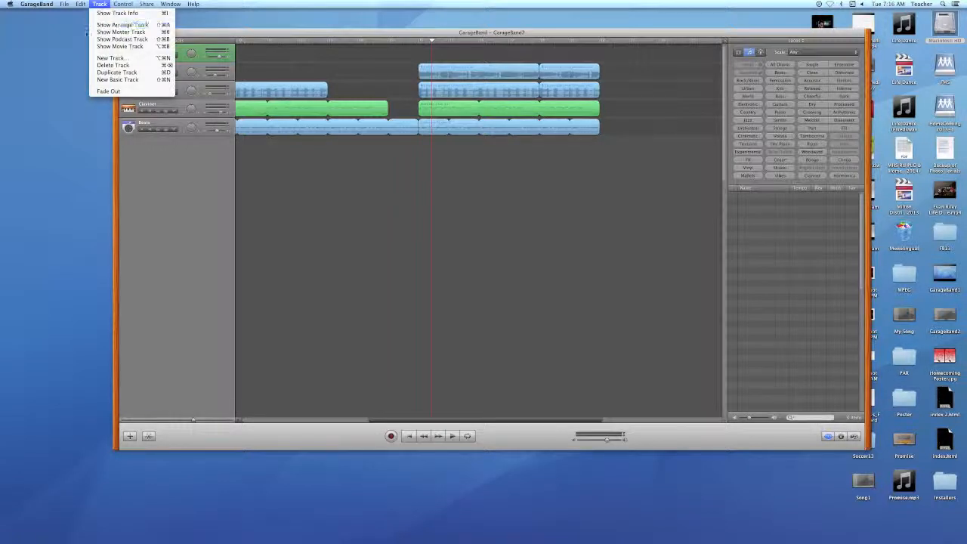
key("ctrl+super+Escape")
left_click(157, 33)
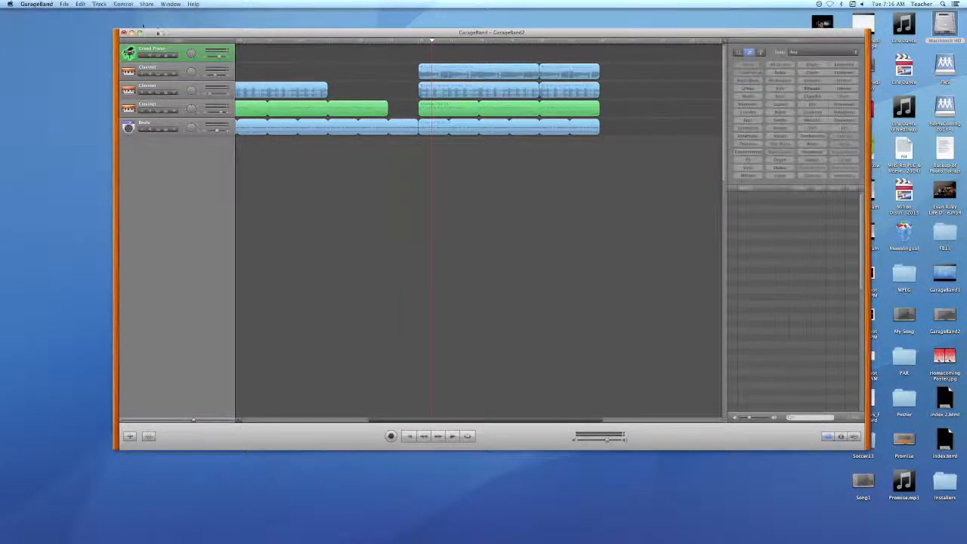
left_click(100, 4)
left_click(133, 66)
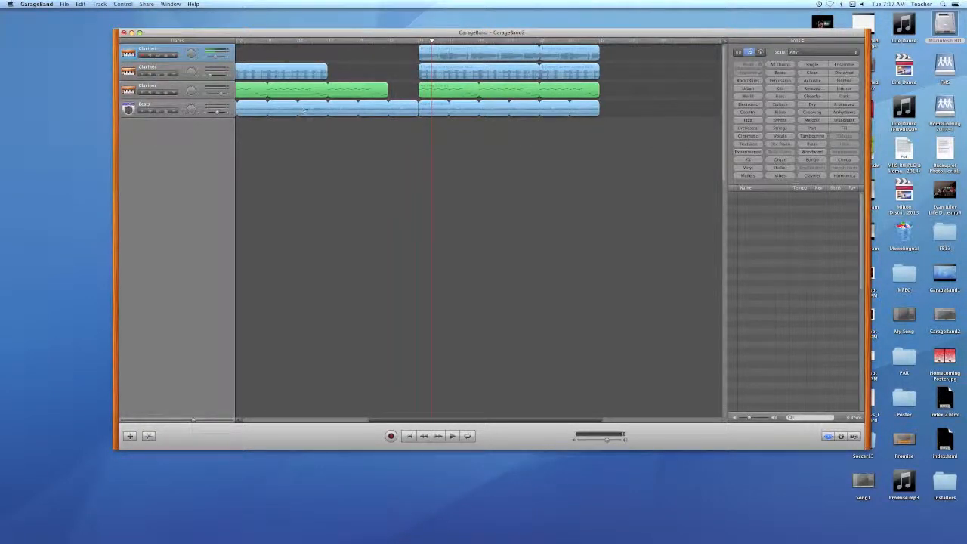
Step: Play the song from the beginning to hear the opening loops, and stop playback
left_click_drag(451, 421, 300, 424)
left_click(408, 437)
left_click(452, 437)
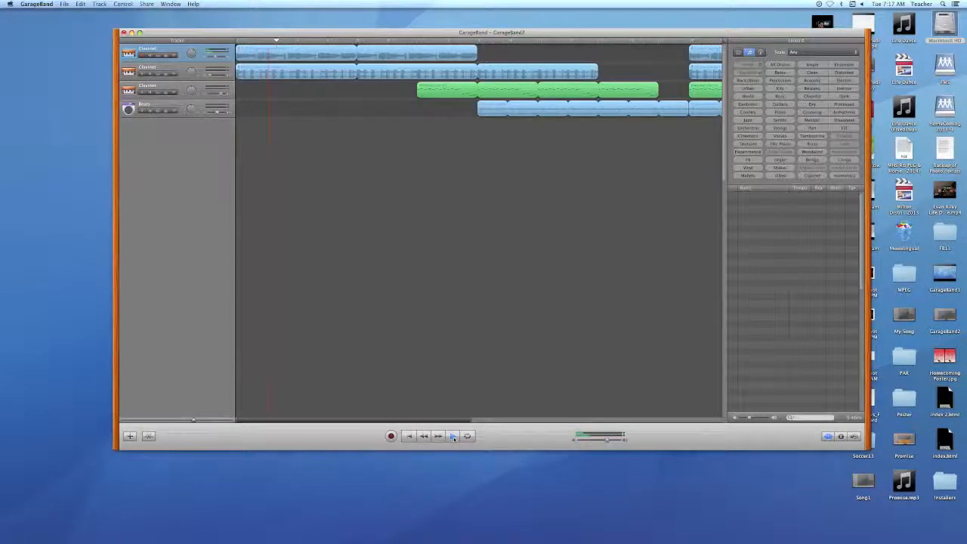
left_click(453, 436)
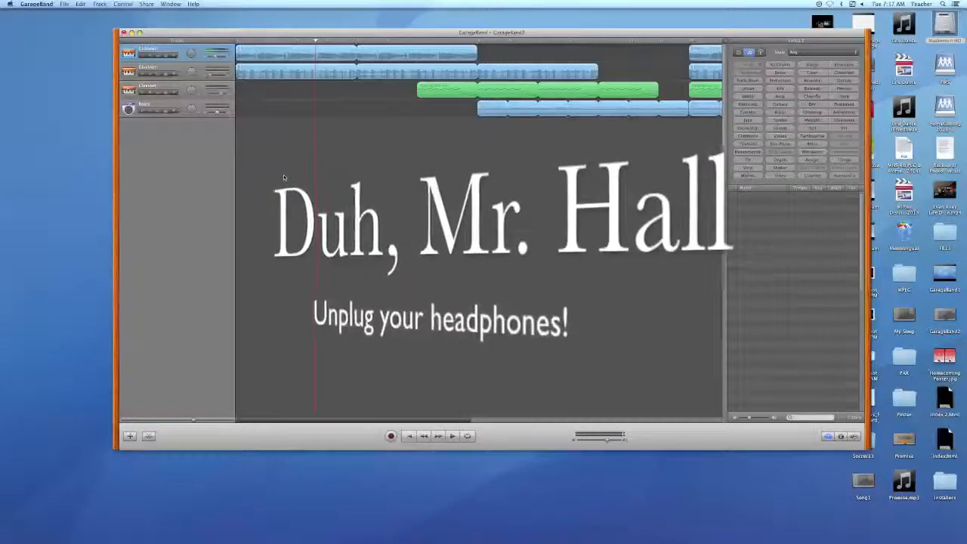
Step: Show the first track's volume automation, add points at the ends of its first two loops, and lower the first point to about -20.2 dB
left_click(218, 56)
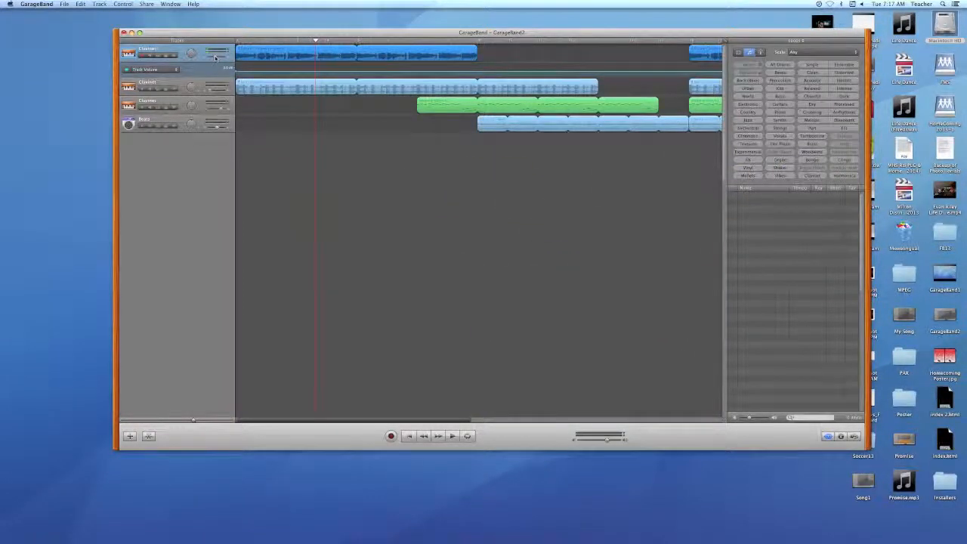
left_click(177, 55)
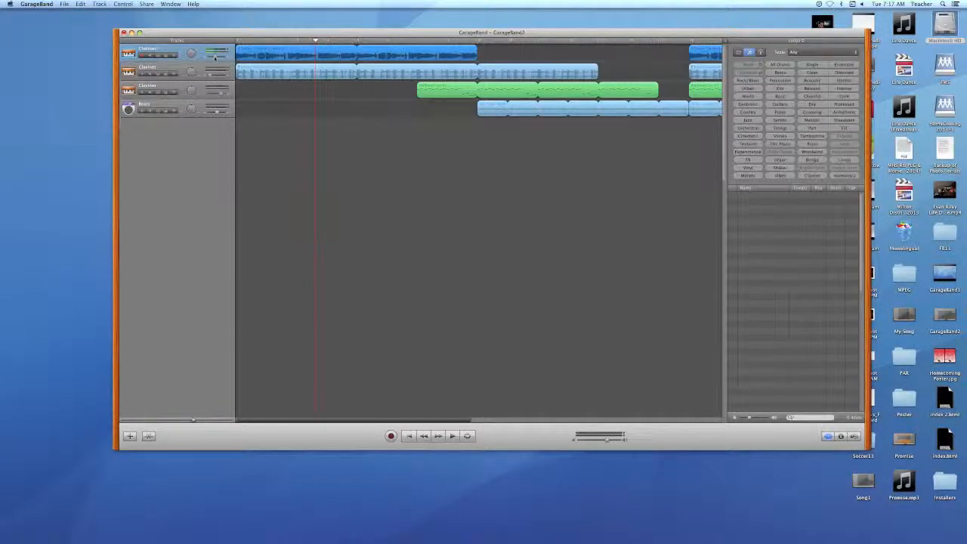
left_click(175, 55)
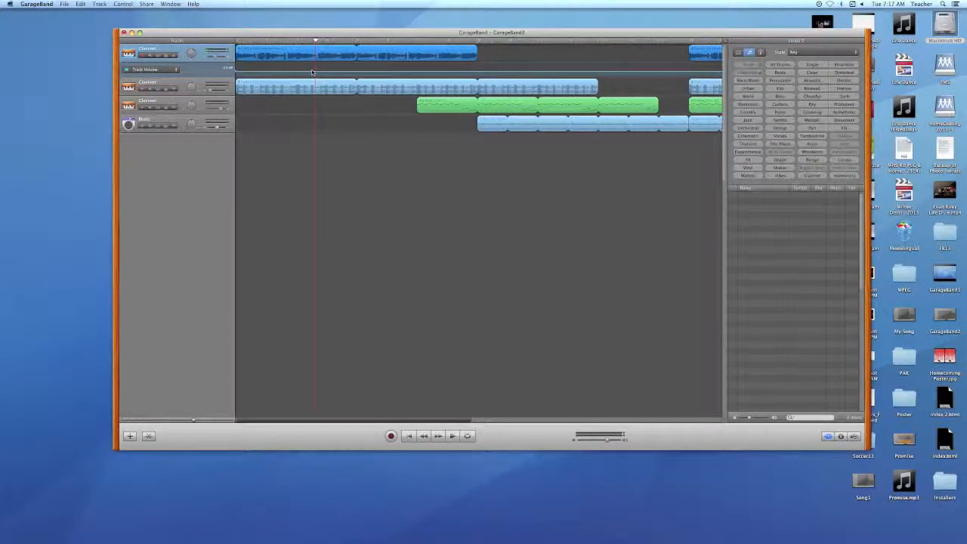
left_click(357, 72)
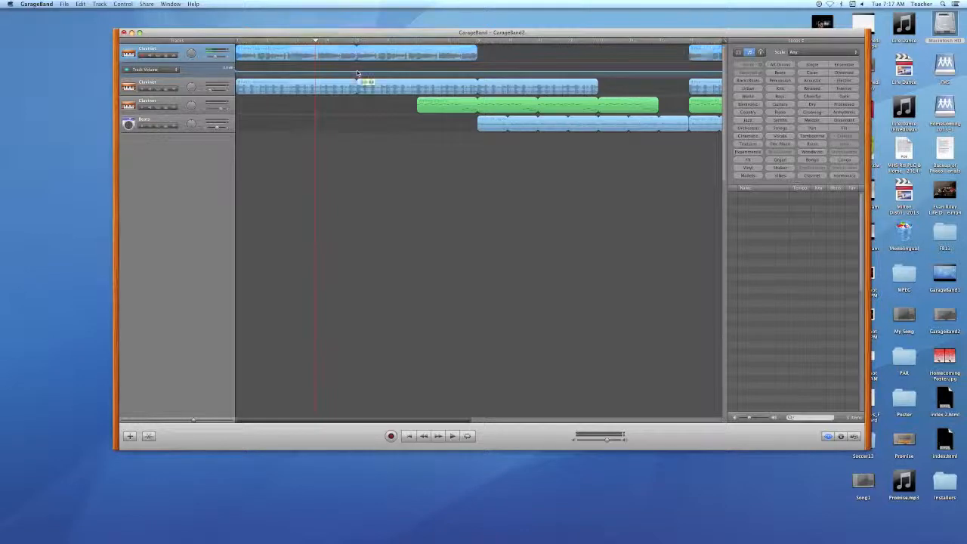
left_click(478, 73)
left_click_drag(478, 73, 476, 74)
left_click_drag(360, 73, 357, 76)
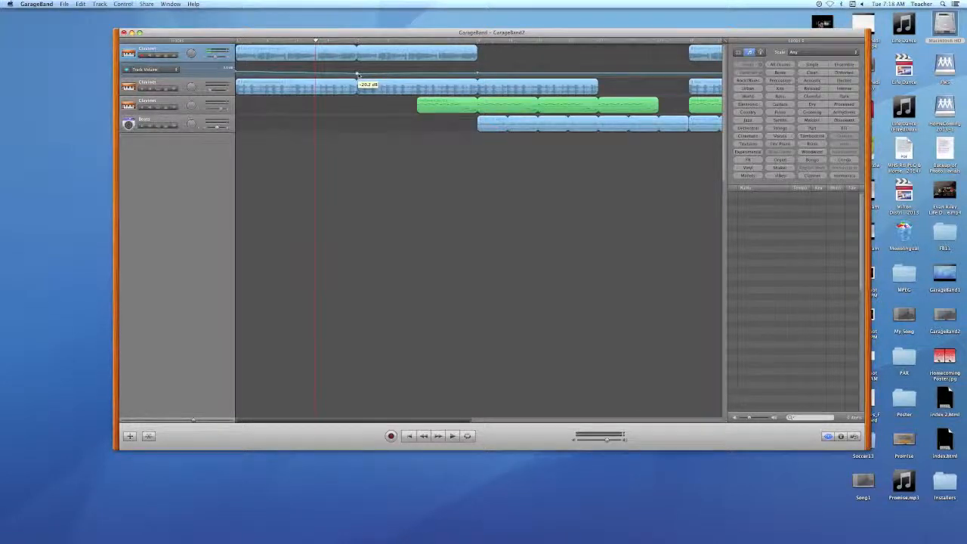
Step: Play the song from the start to check the first track's volume fade, and stop before its second loop
left_click(239, 40)
key("space")
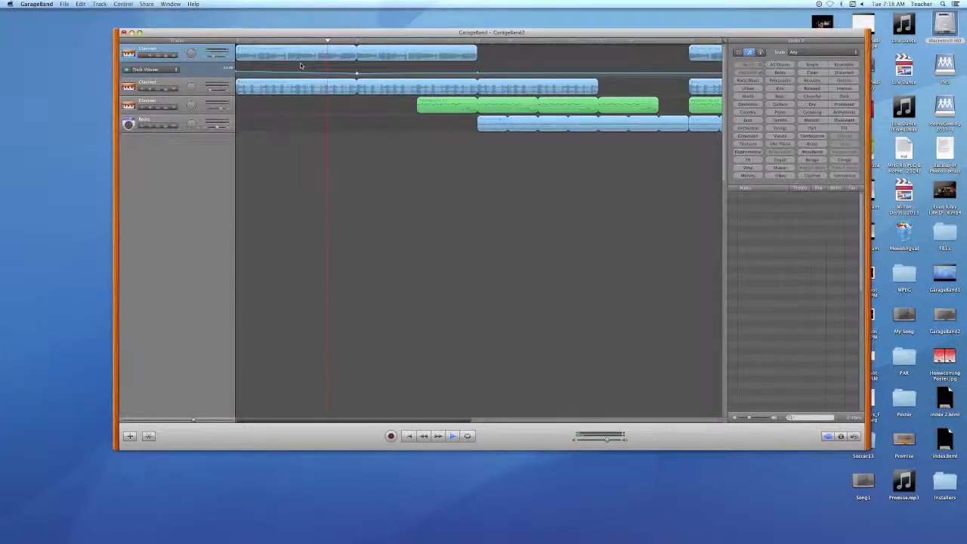
key("space")
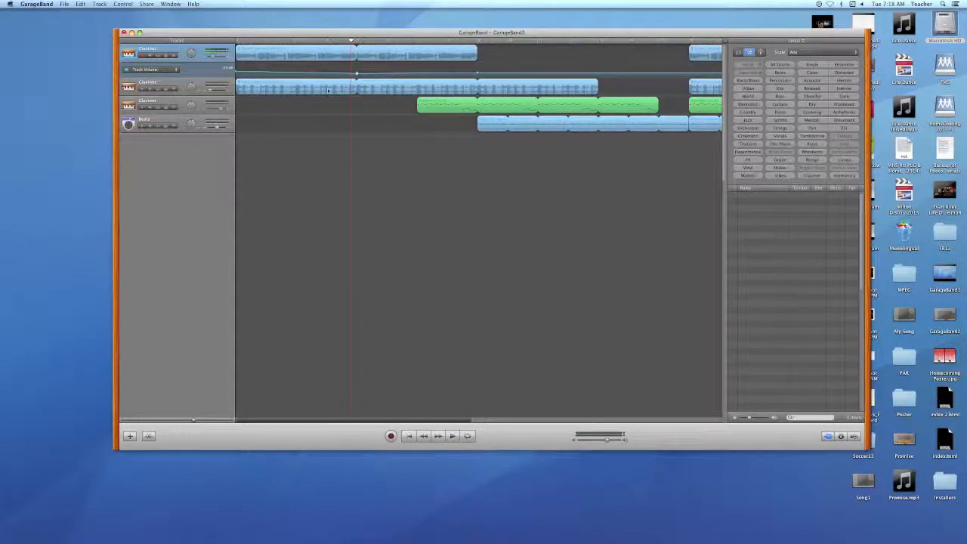
Step: Show the second track's volume automation and raise its volume gradually to a point at the end of its first loop
left_click(178, 87)
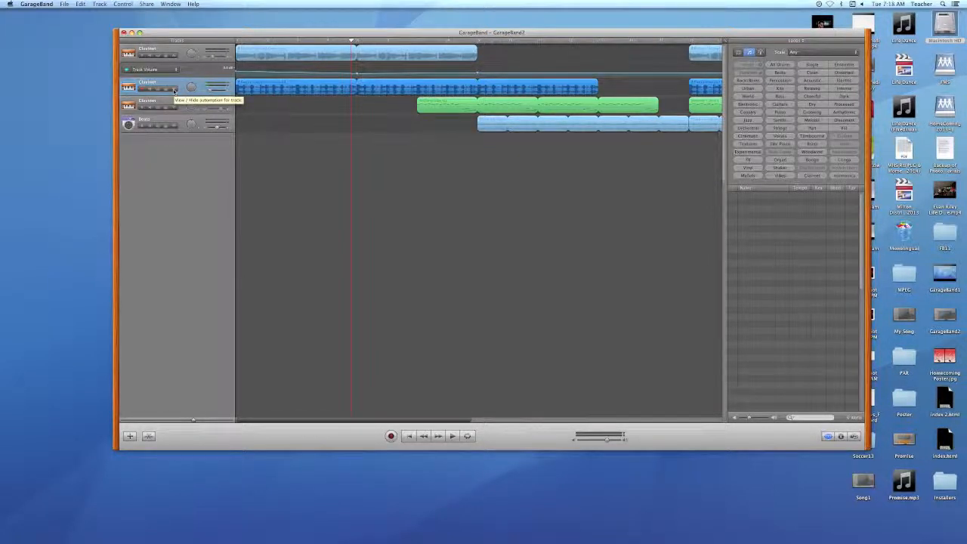
left_click(174, 90)
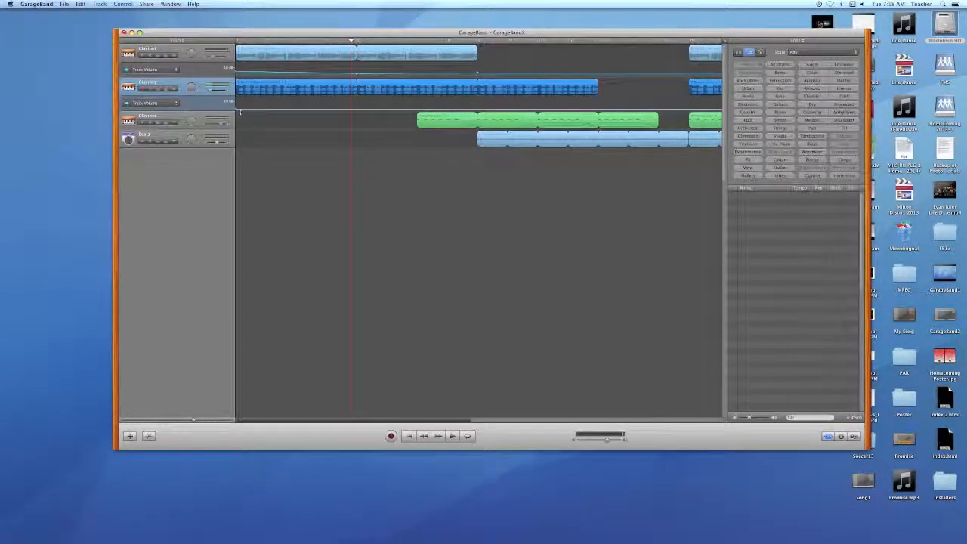
left_click(358, 111)
left_click_drag(358, 110, 357, 101)
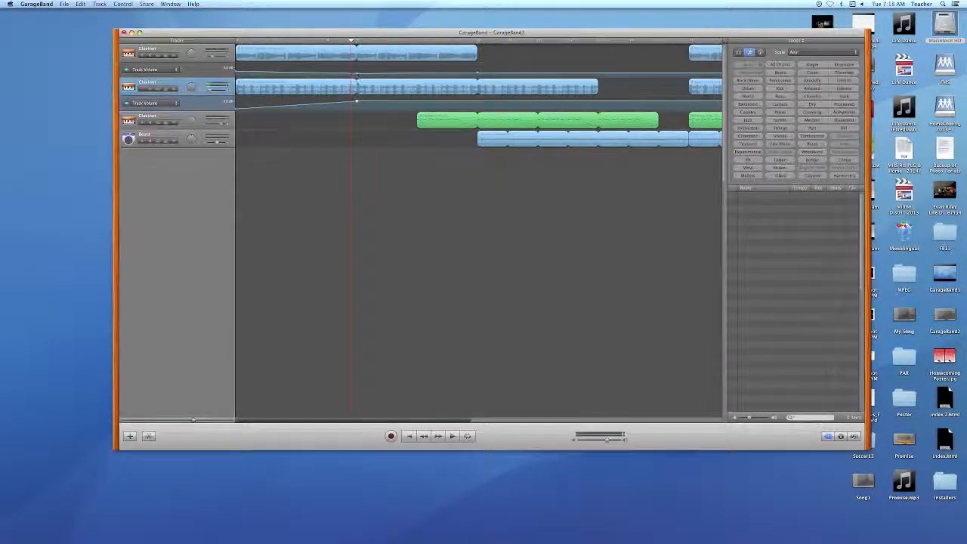
left_click_drag(357, 102, 357, 107)
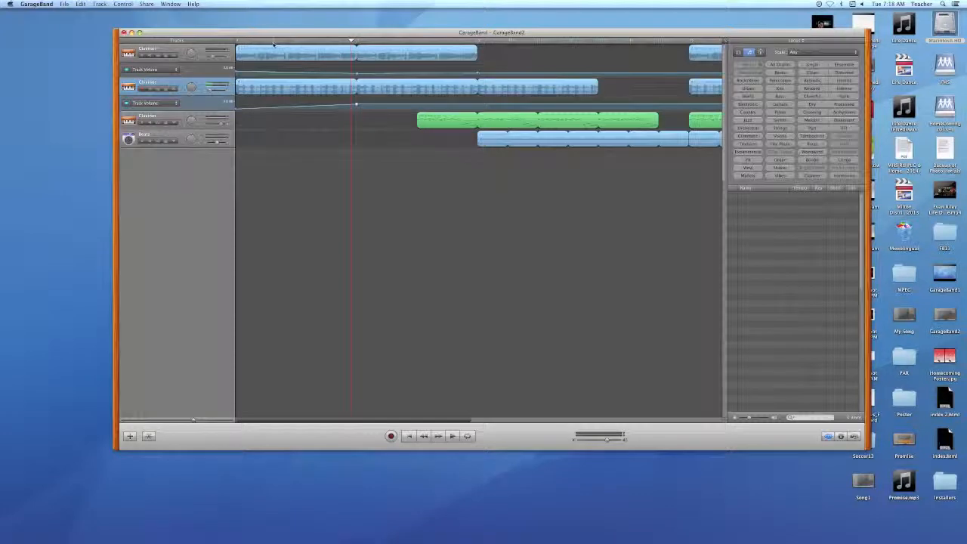
Step: Preview the opening mix and slightly lower the second track's volume point at the end of its first loop
key("space")
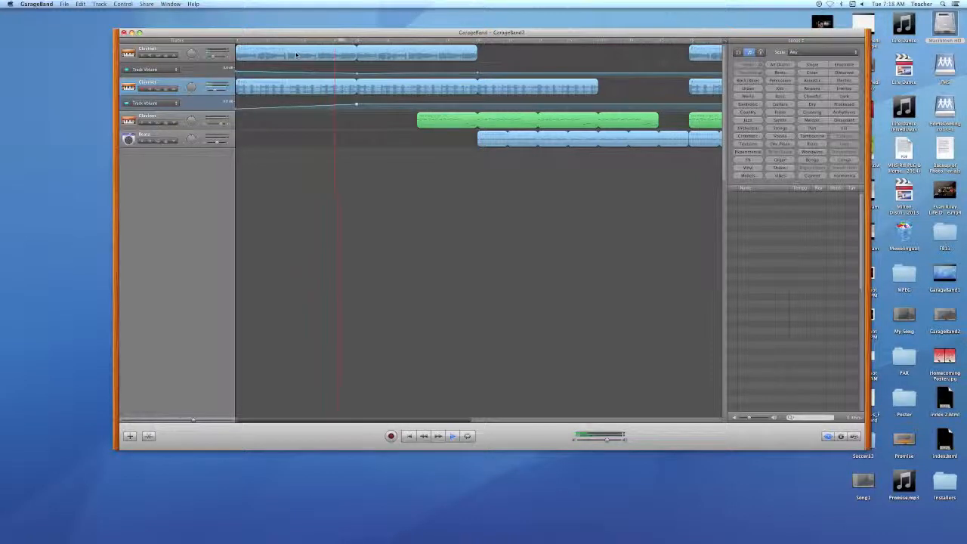
key("space")
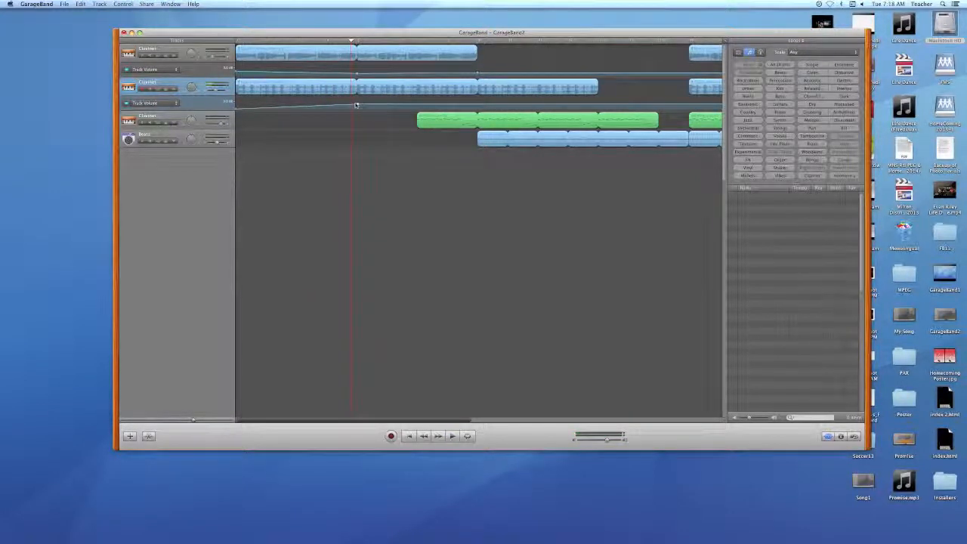
left_click_drag(357, 105, 356, 109)
key("space")
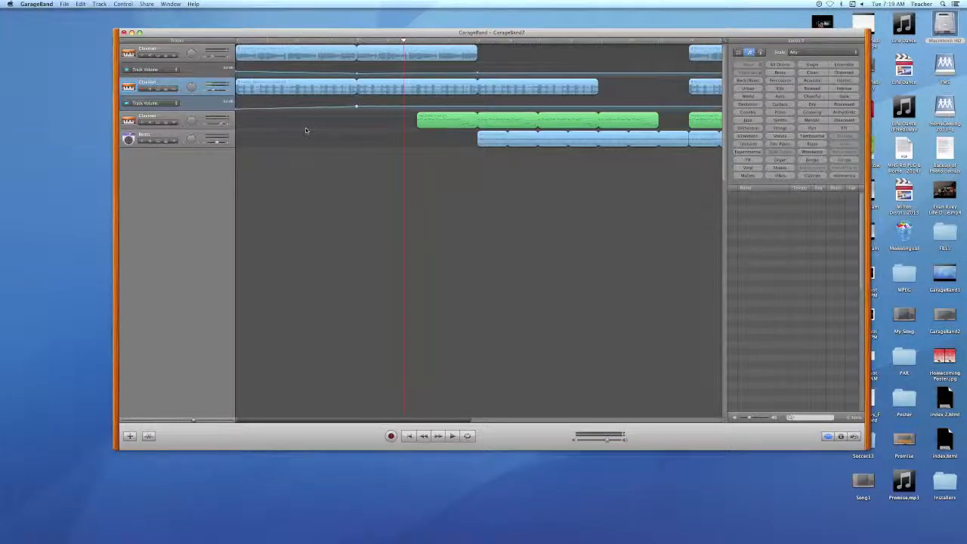
key("space")
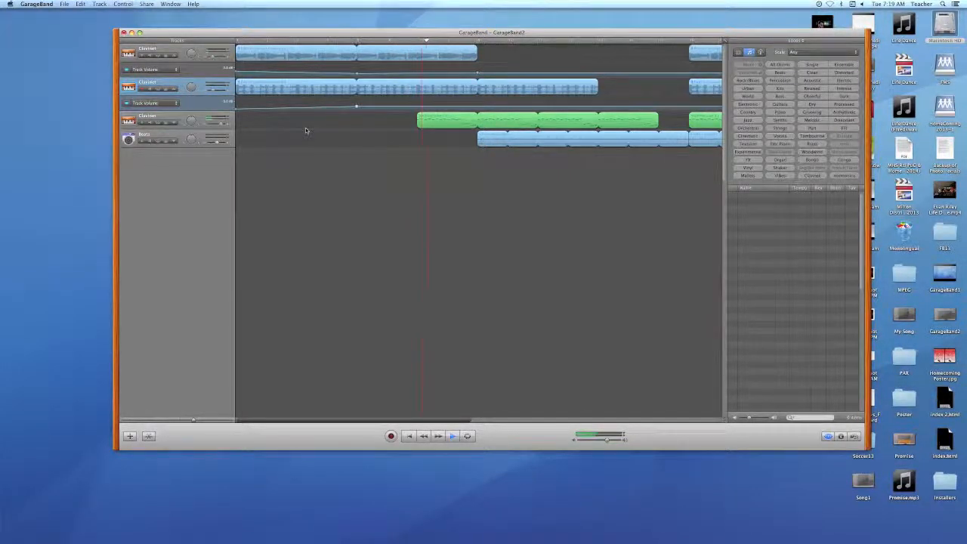
key("space")
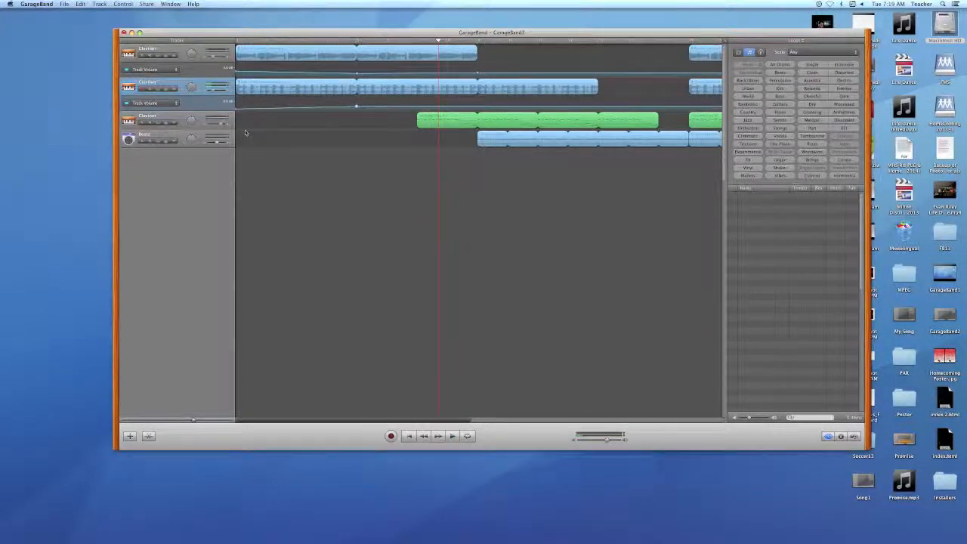
Step: Show the third track's volume automation, lower its volume just before its first green region, and play that section
left_click(180, 117)
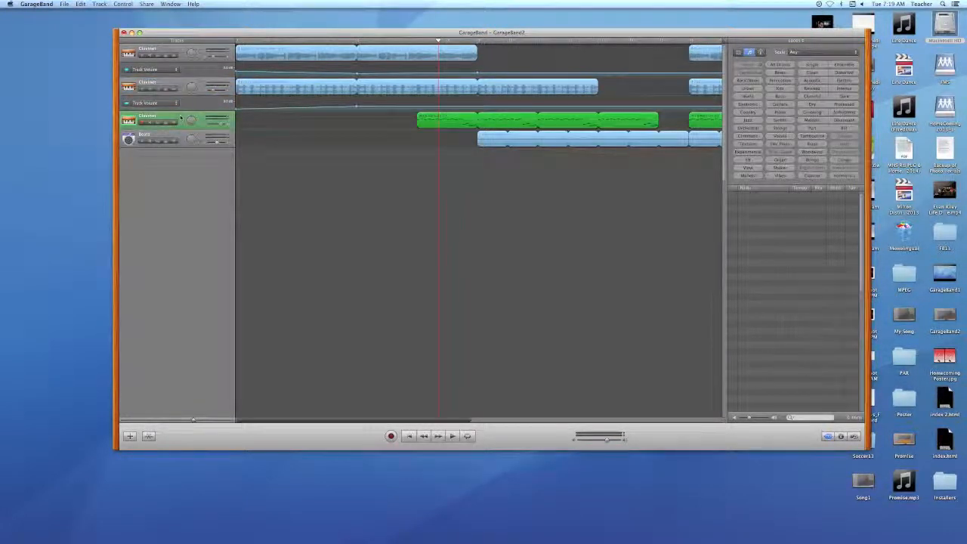
left_click(174, 123)
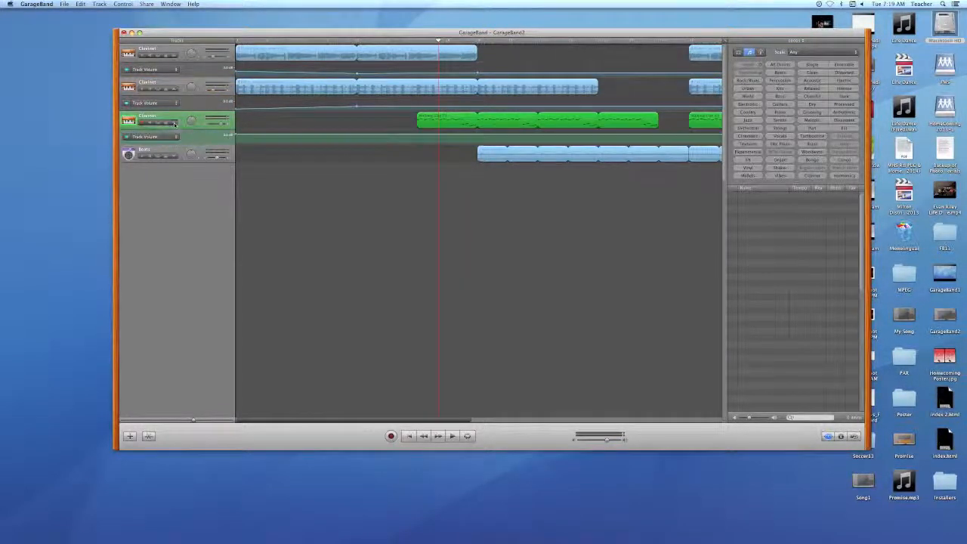
left_click(410, 134)
left_click_drag(414, 135, 415, 141)
left_click(411, 40)
key("space")
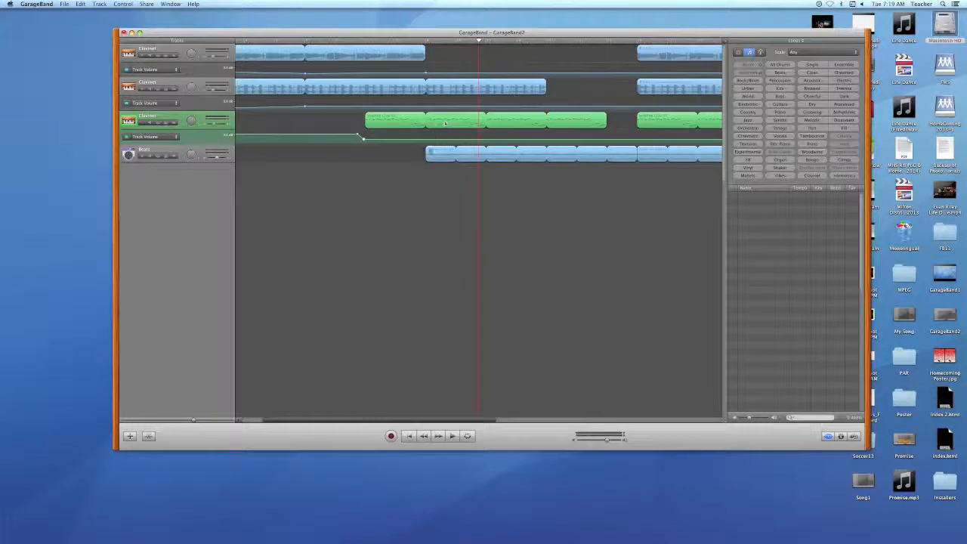
Step: Show the Beats track's volume automation and shape a moderate fade-in from just before its first region, checking it in playback
left_click(174, 158)
left_click_drag(400, 173, 481, 170)
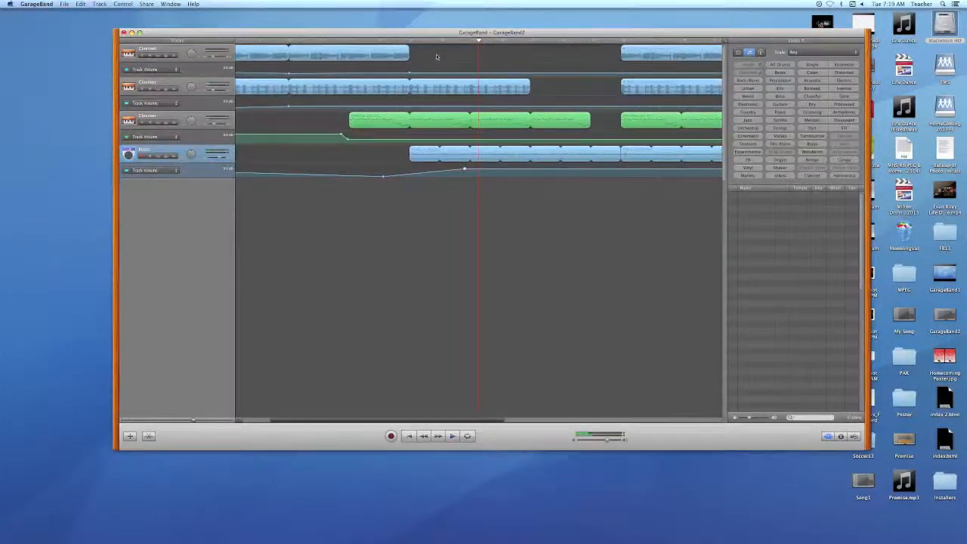
left_click_drag(464, 168, 464, 173)
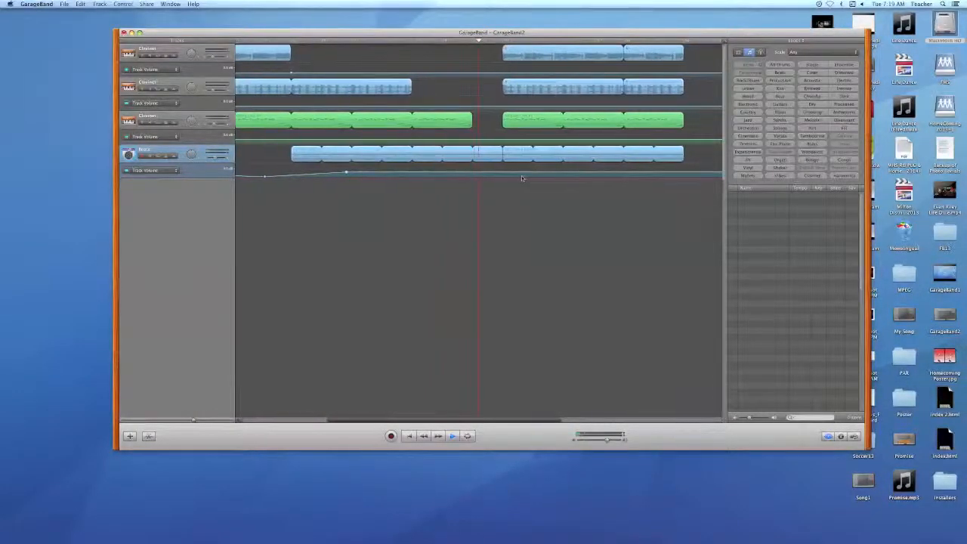
key("space")
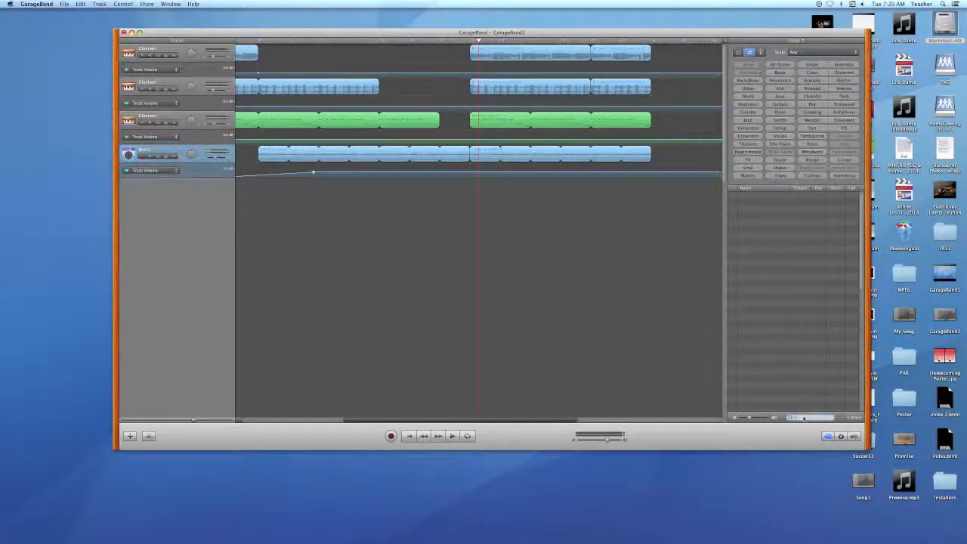
Step: Search the loop library for "cowbell" and preview Cowbell Loop, Cowbell Groove 01 and Cowbell With BigVerb
type("cowbell")
key("Return")
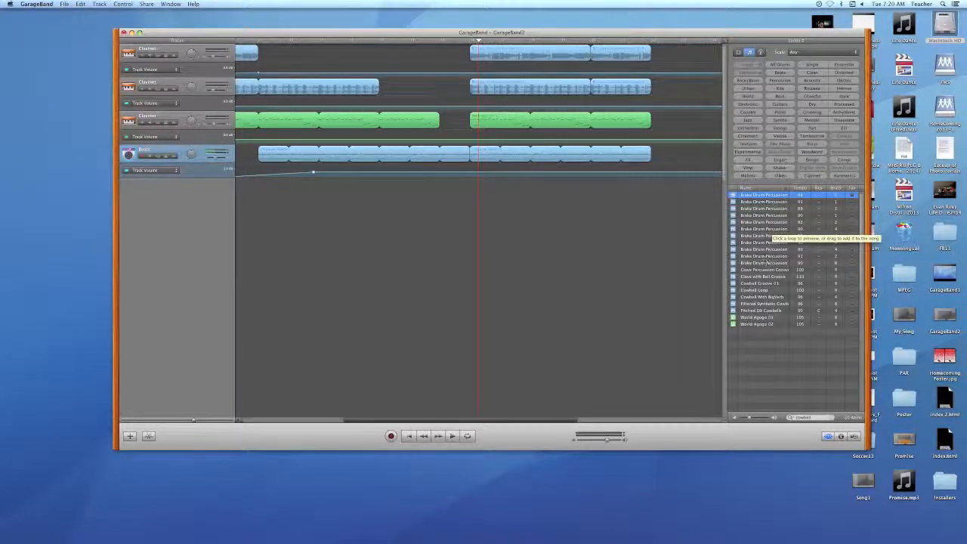
left_click(734, 291)
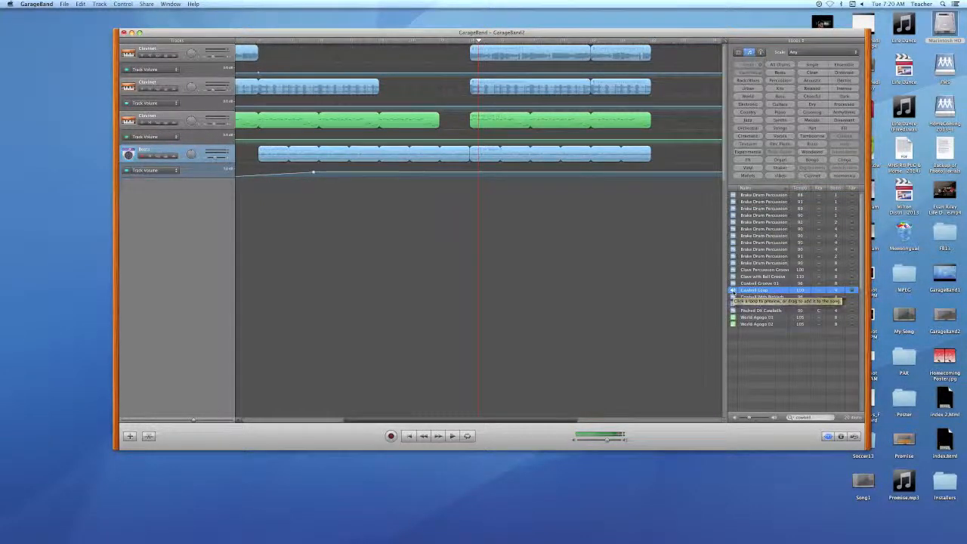
left_click(733, 283)
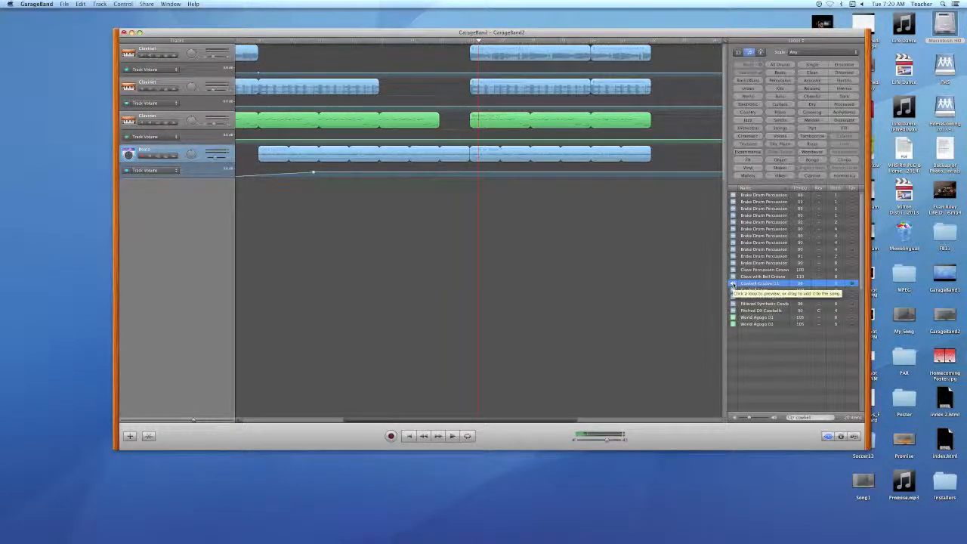
left_click(733, 298)
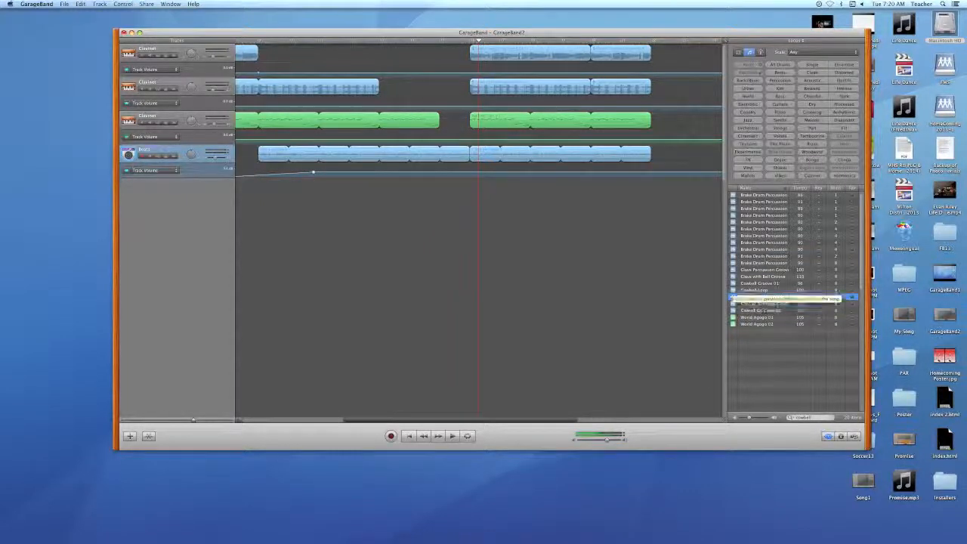
left_click(733, 283)
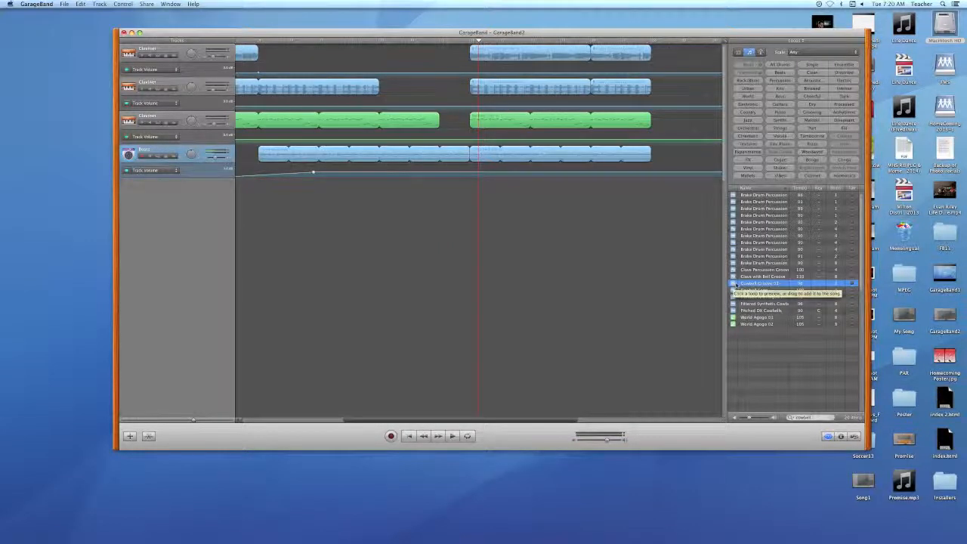
Step: Filter the loops by Percussion, find the cowbell loops in the list, and preview Cowbell Loop and Cowbell Groove 01
left_click(782, 80)
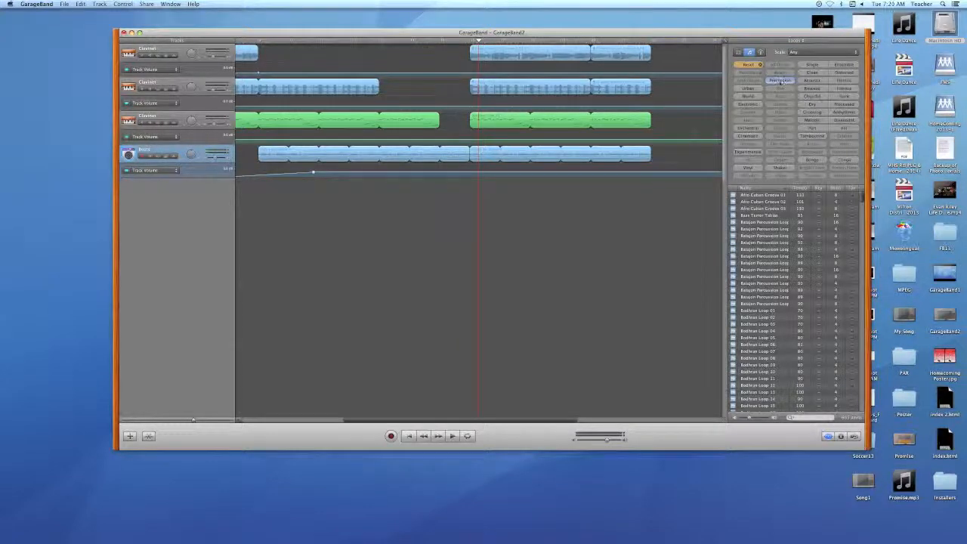
scroll(780, 297, "down", 10)
scroll(775, 327, "down", 10)
scroll(775, 326, "down", 10)
scroll(774, 329, "up", 3)
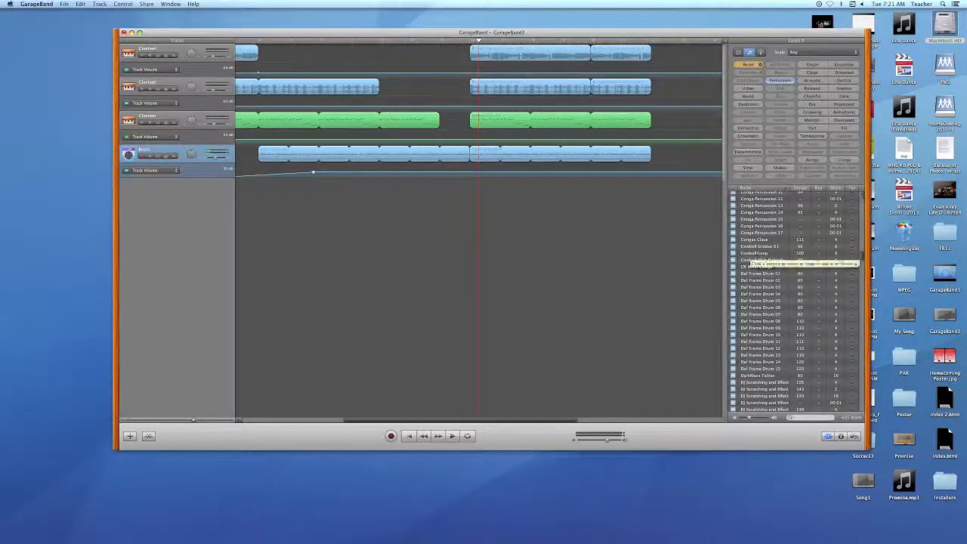
left_click(746, 254)
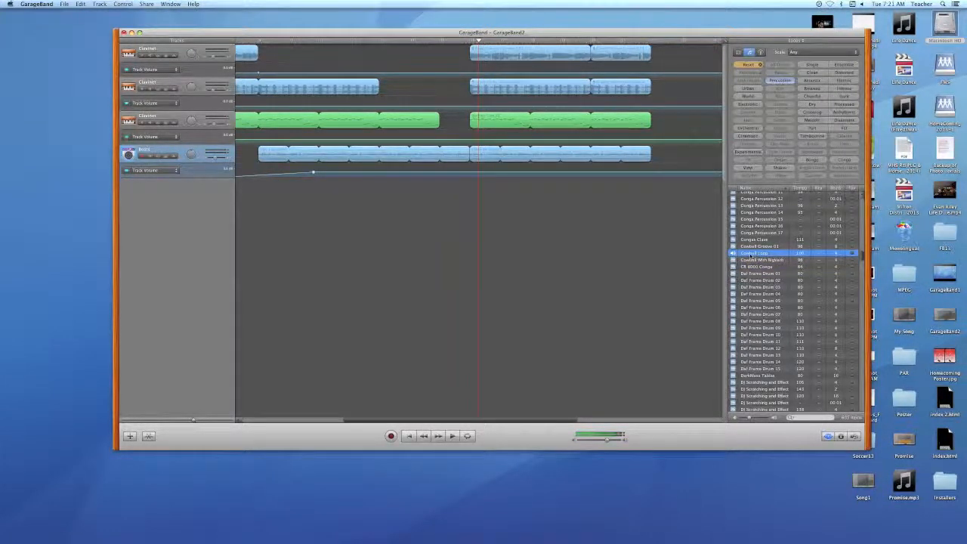
left_click(749, 247)
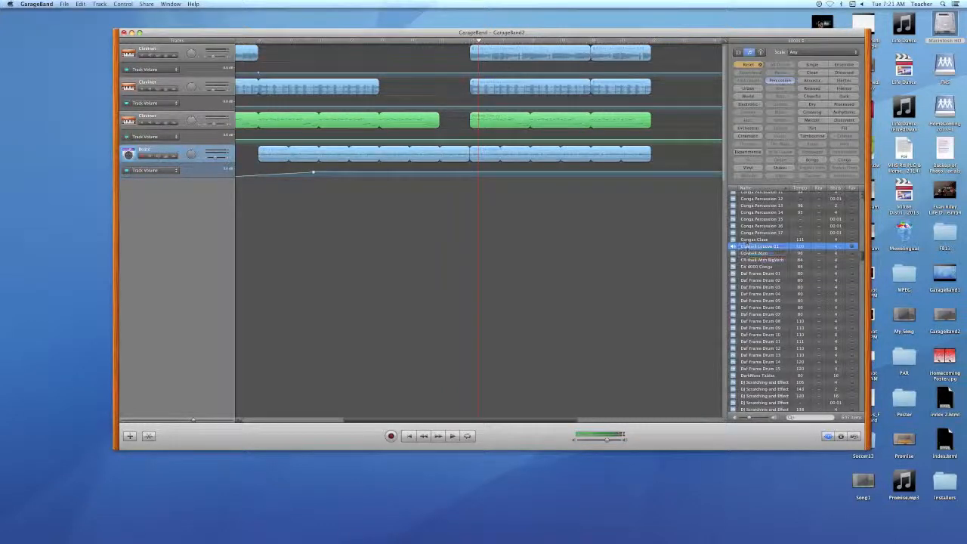
left_click(748, 254)
key("space")
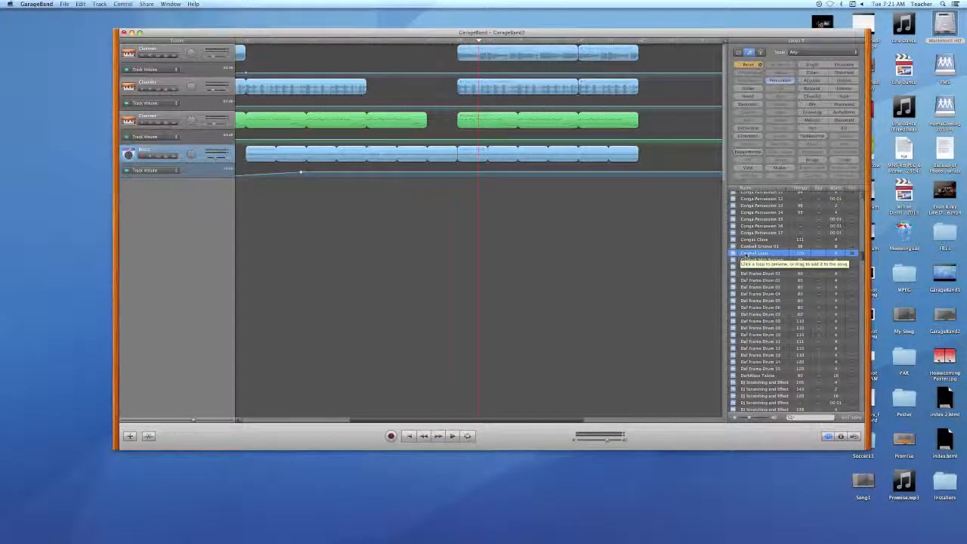
Step: Add Cowbell Loop on a new track in the gap before the final section and play that passage
left_click_drag(744, 256, 436, 200)
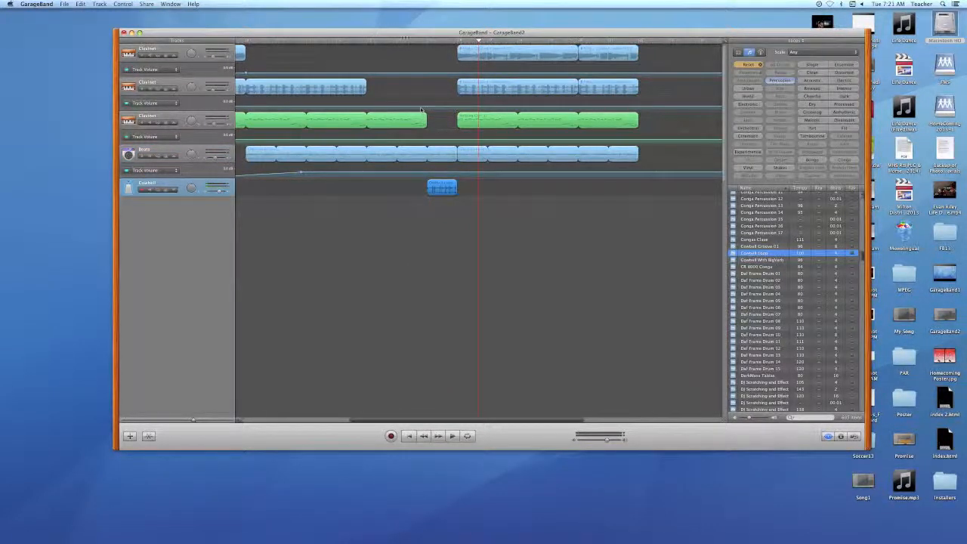
left_click(414, 40)
key("space")
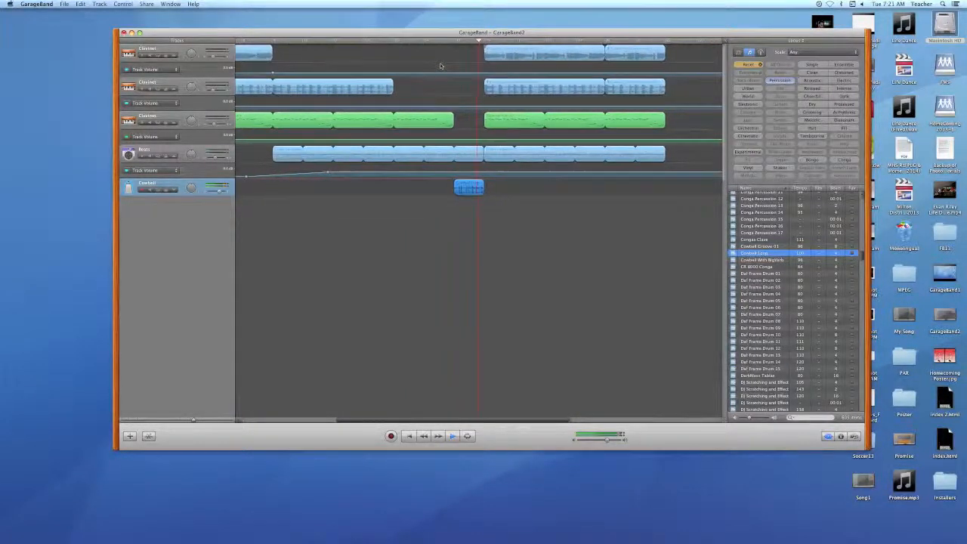
key("space")
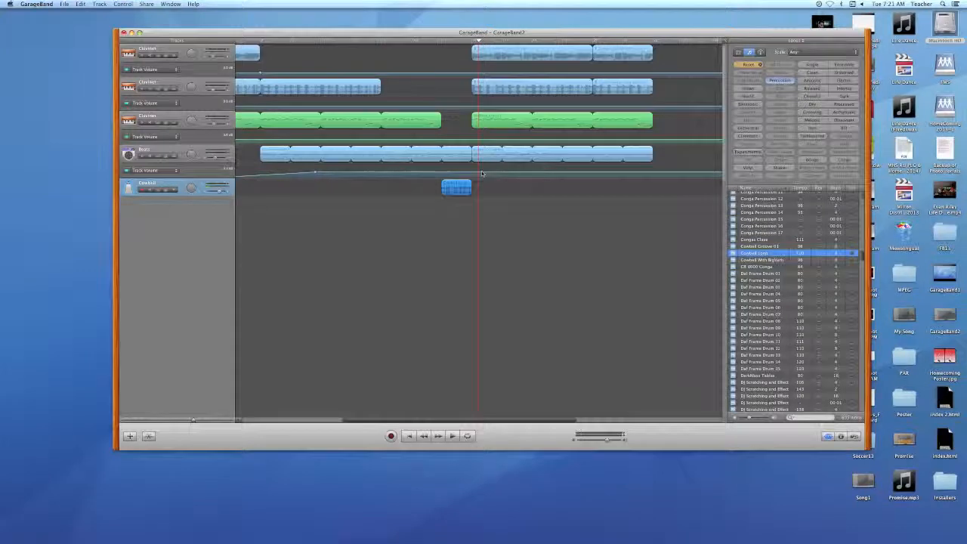
left_click(437, 42)
key("space")
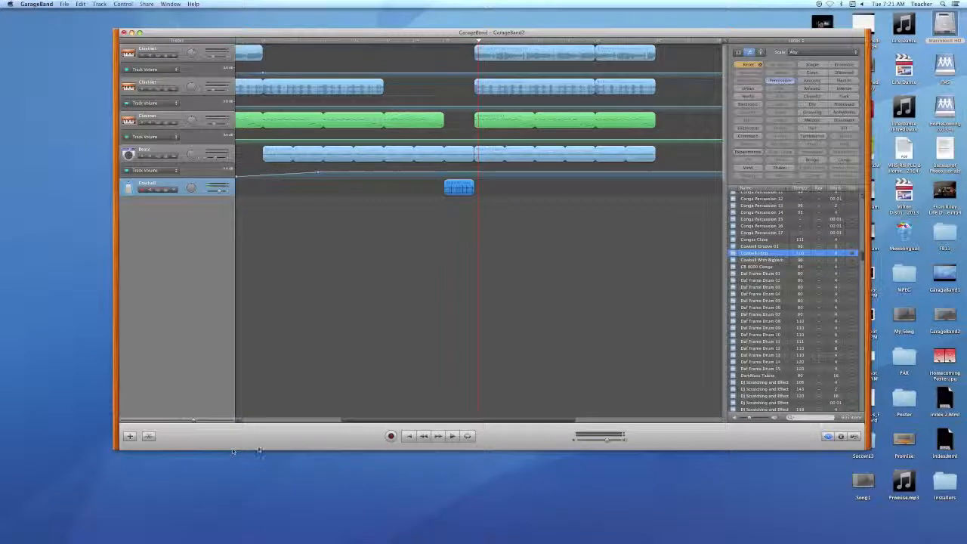
Step: Split the cowbell region shortly before the final section starts and delete the short piece at its end
left_click_drag(193, 420, 206, 422)
left_click_drag(406, 421, 462, 421)
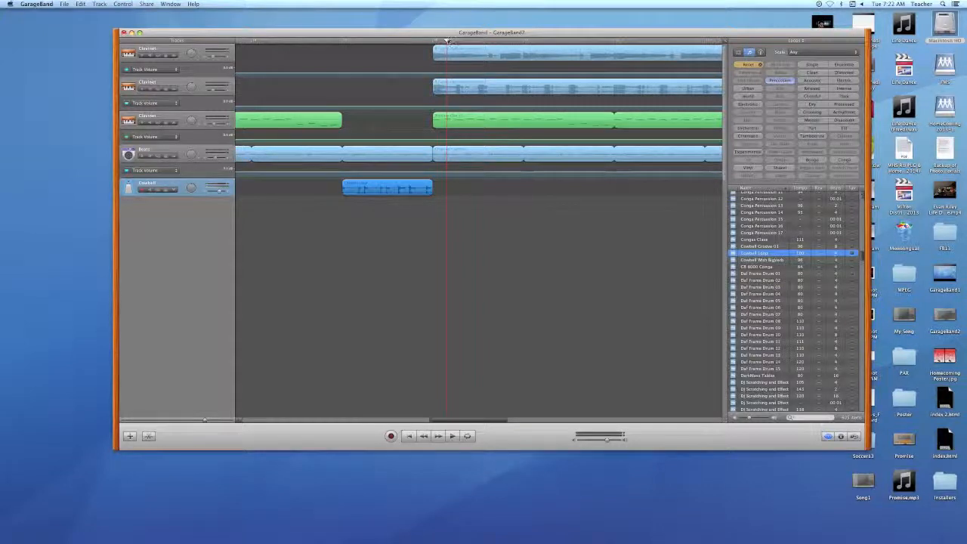
left_click_drag(433, 42, 419, 44)
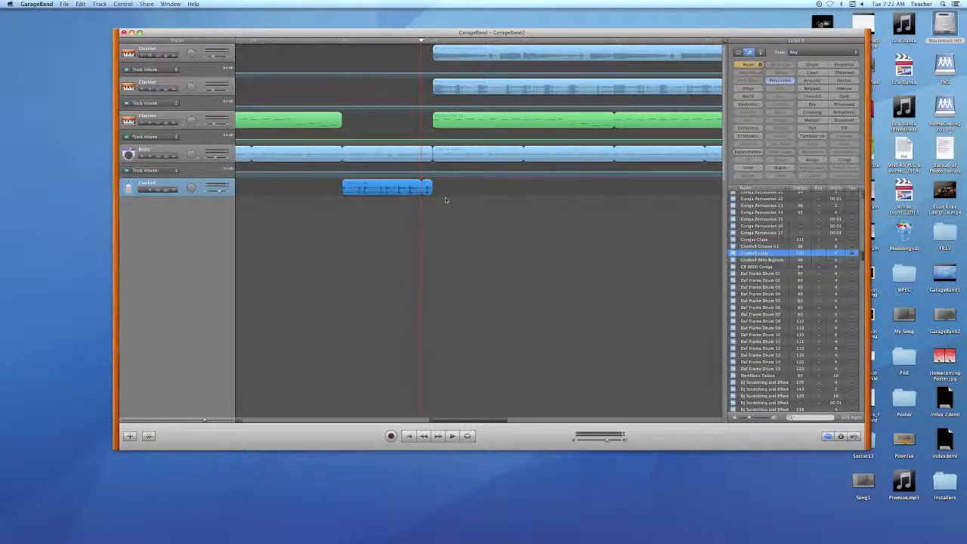
left_click(449, 215)
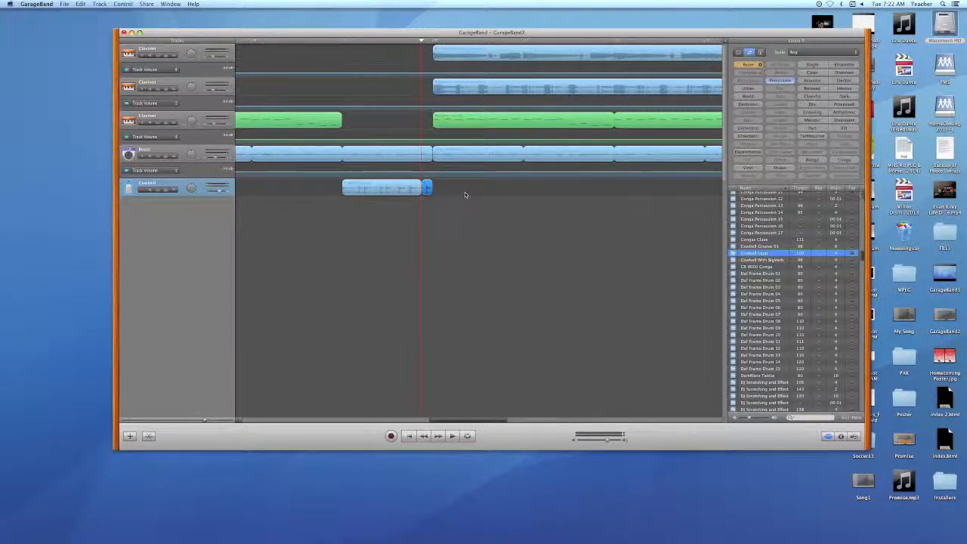
key("Delete")
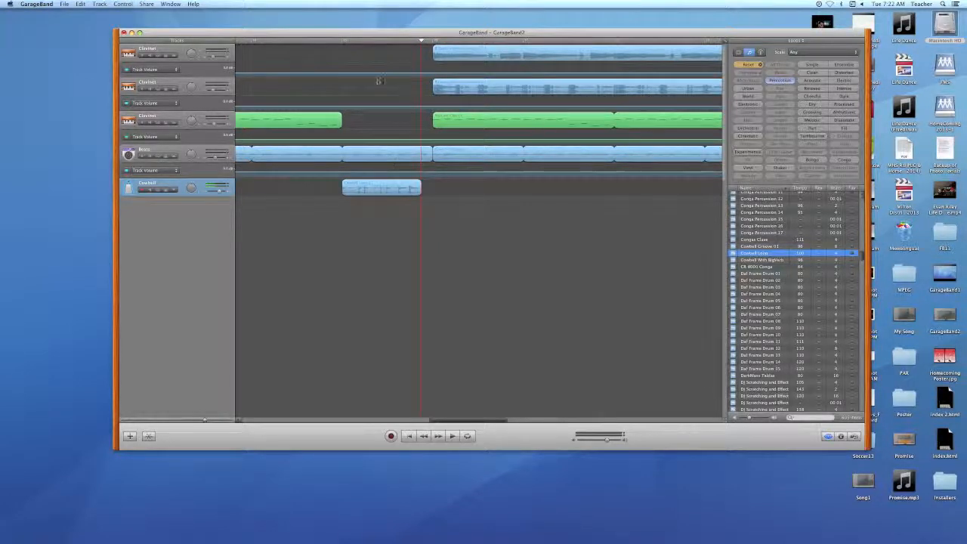
Step: Shift the trimmed cowbell region later until it slightly overlaps the start of the final section, checking it in playback
left_click(344, 43)
key("space")
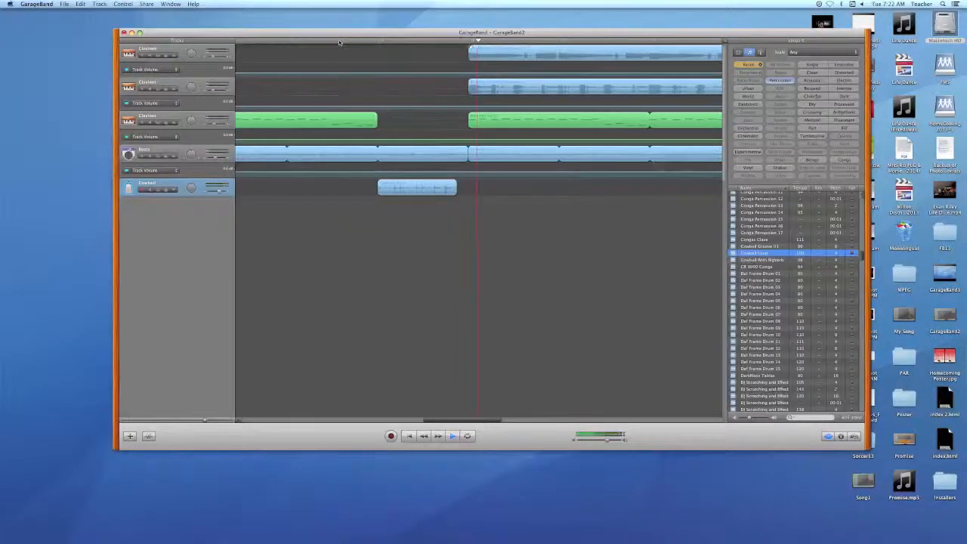
key("space")
left_click_drag(378, 191, 383, 191)
left_click(357, 41)
key("space")
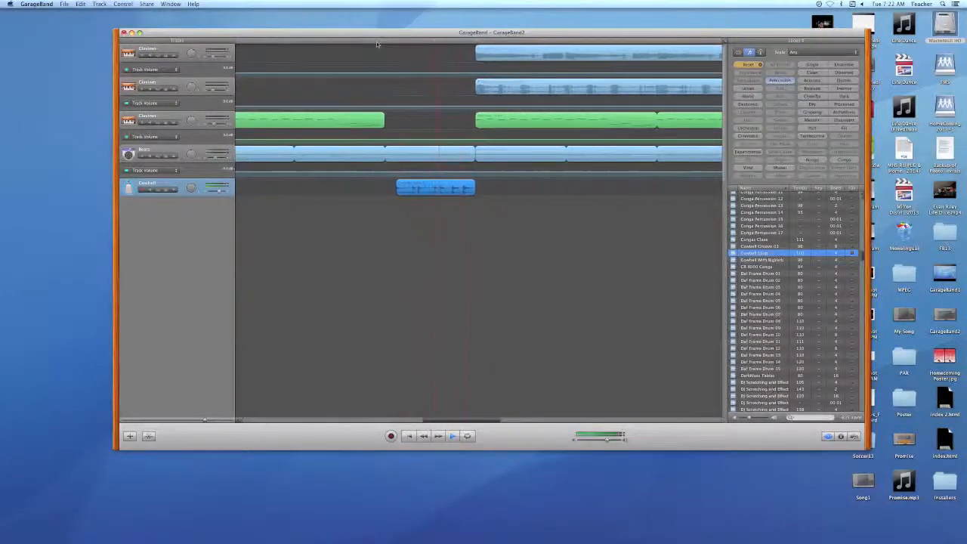
key("space")
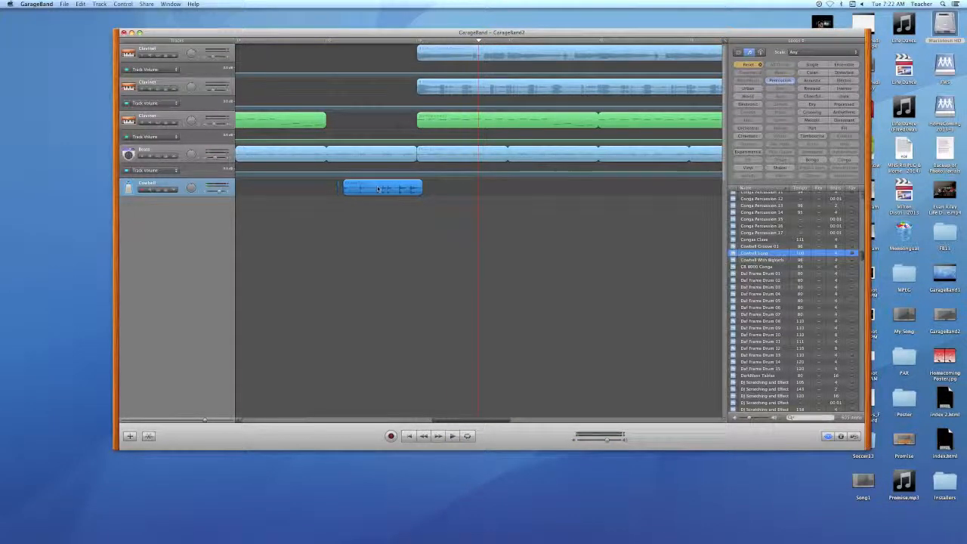
left_click(333, 42)
key("space")
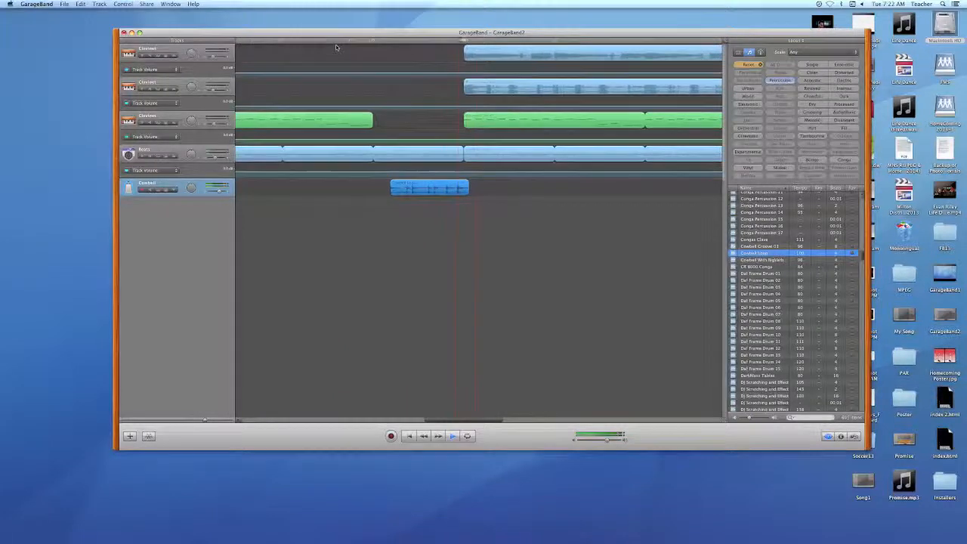
key("space")
Step: Raise the volume automation of the first and second tracks slightly at the start of the final section
left_click(383, 72)
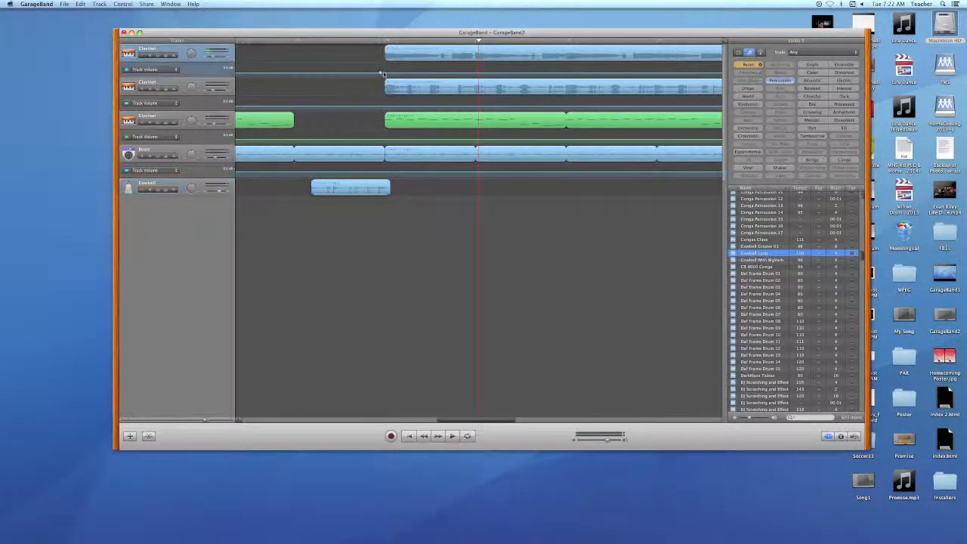
left_click_drag(387, 72, 386, 72)
left_click(383, 108)
left_click_drag(406, 107, 407, 102)
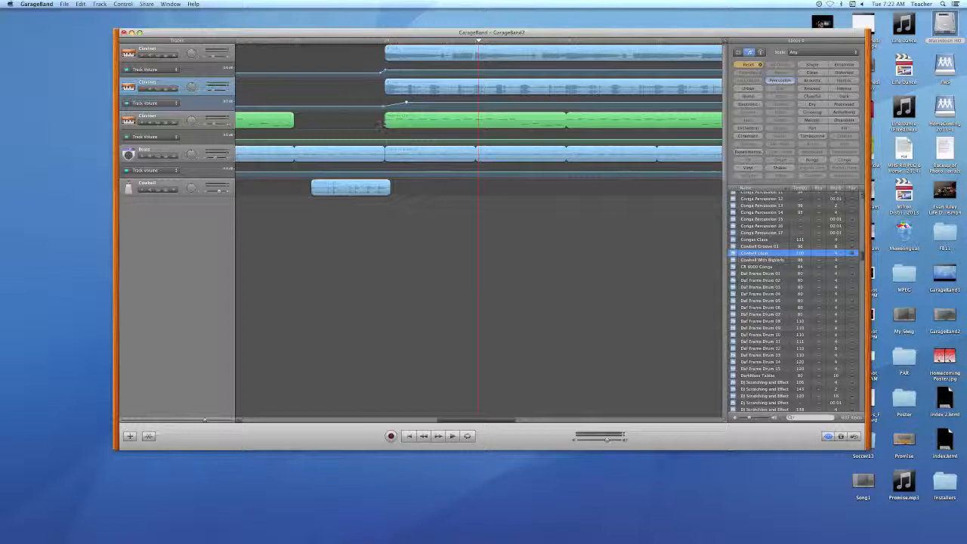
Step: Raise the volume of the third and Beats tracks slightly at the start of the final section and play it
left_click(383, 142)
left_click_drag(394, 141, 393, 136)
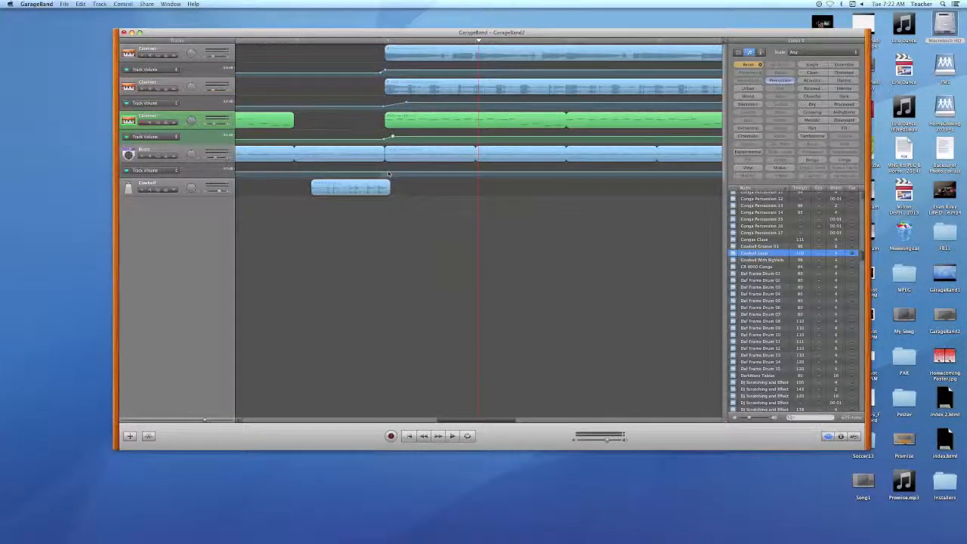
left_click(384, 174)
left_click_drag(392, 174, 392, 171)
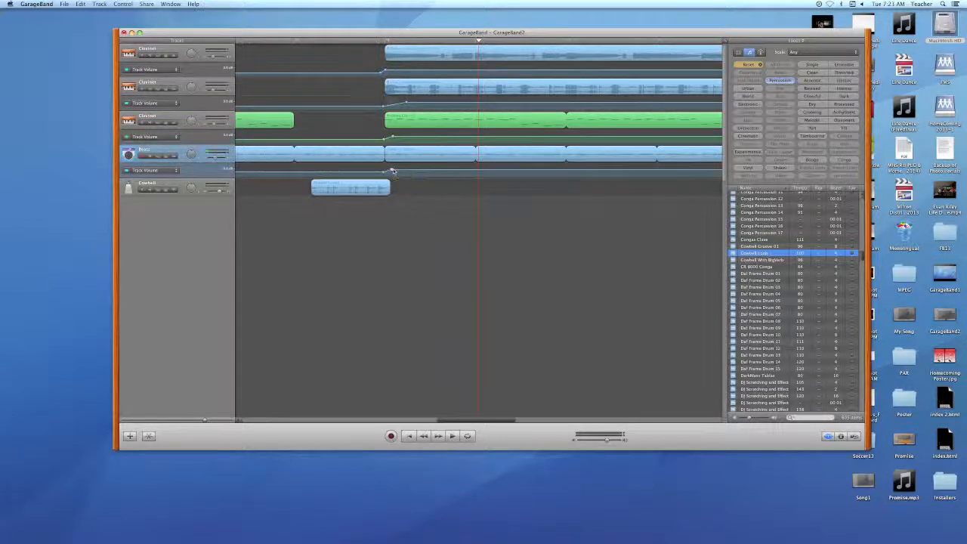
left_click(380, 42)
key("space")
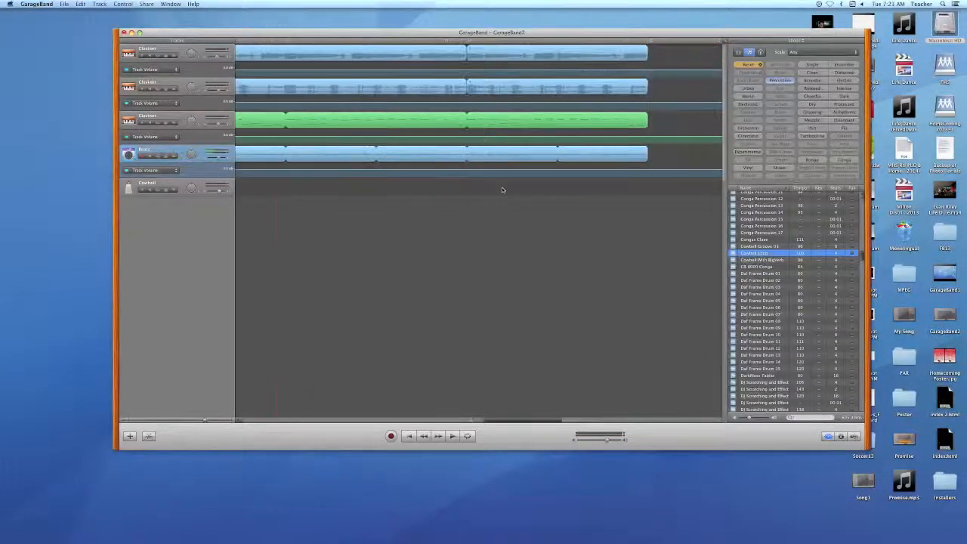
Step: Add a volume point to each of the four automated tracks at the same spot shortly before their last regions end
left_click(497, 70)
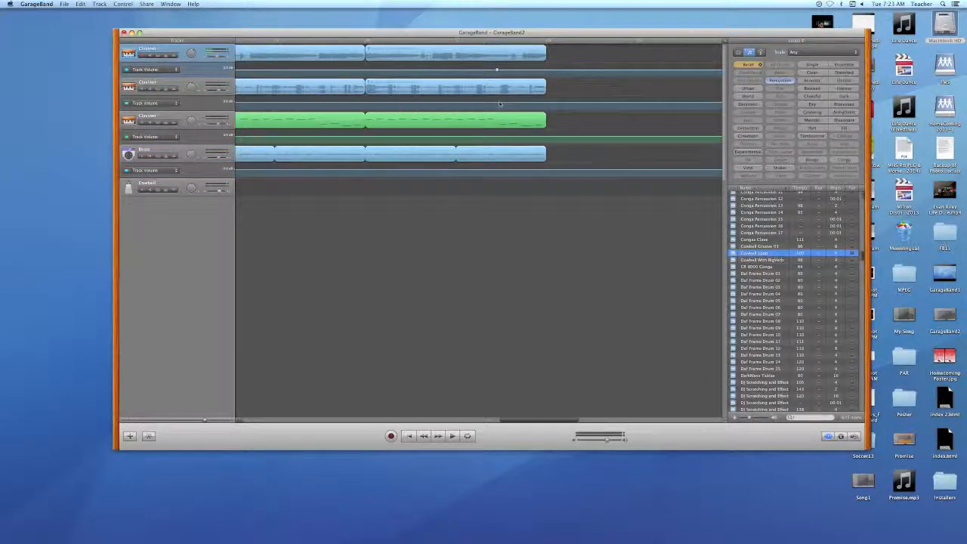
left_click(499, 103)
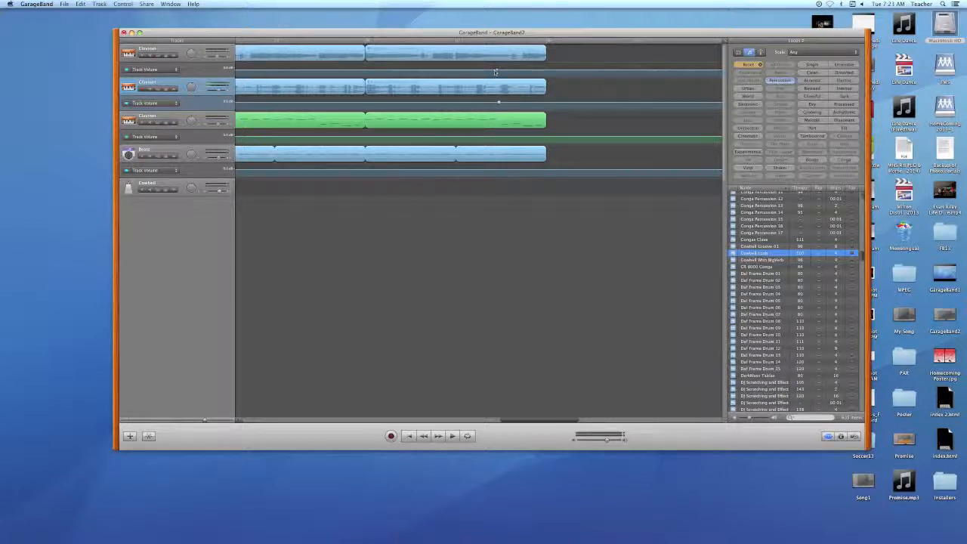
left_click(495, 42)
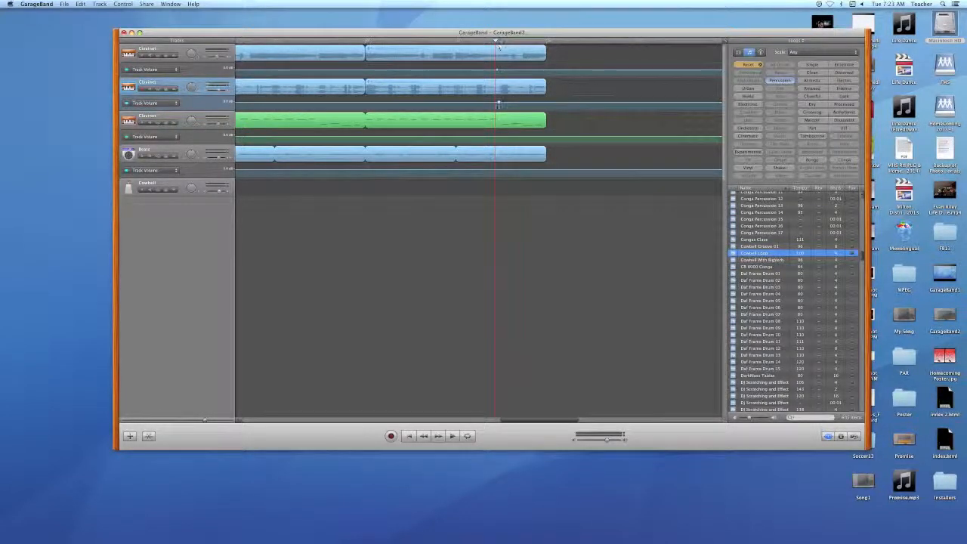
left_click(497, 137)
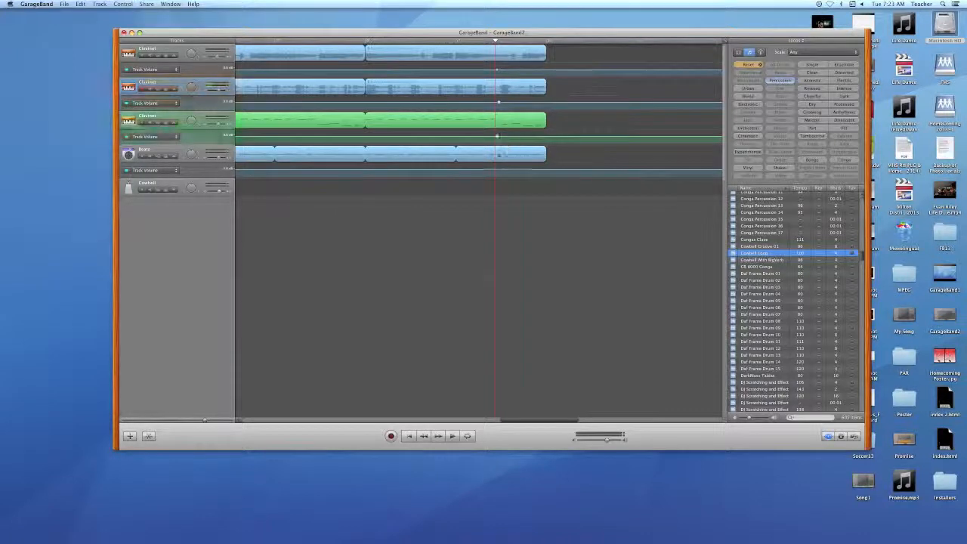
left_click(498, 170)
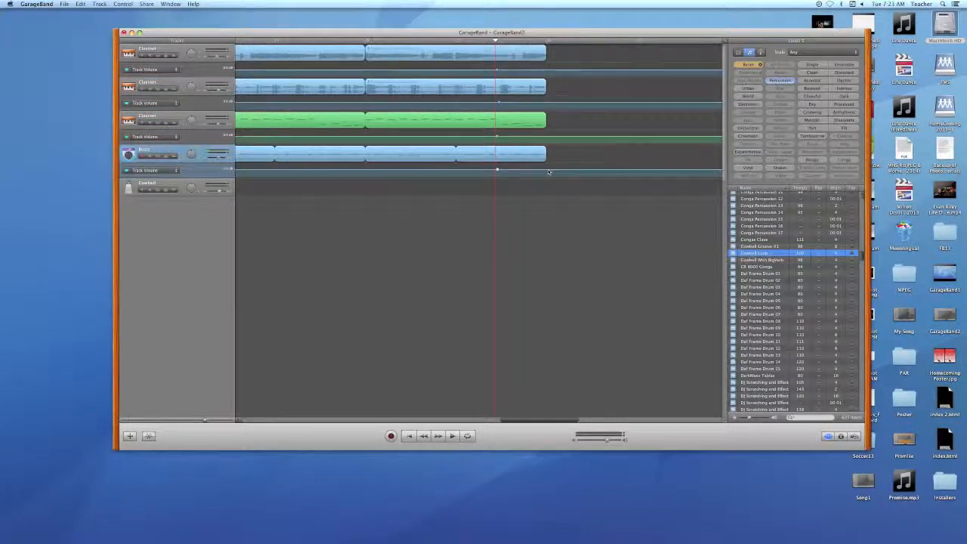
Step: Fade the volume of the four automated tracks down to near silence at the end of their last regions and play the ending
left_click_drag(549, 172, 548, 177)
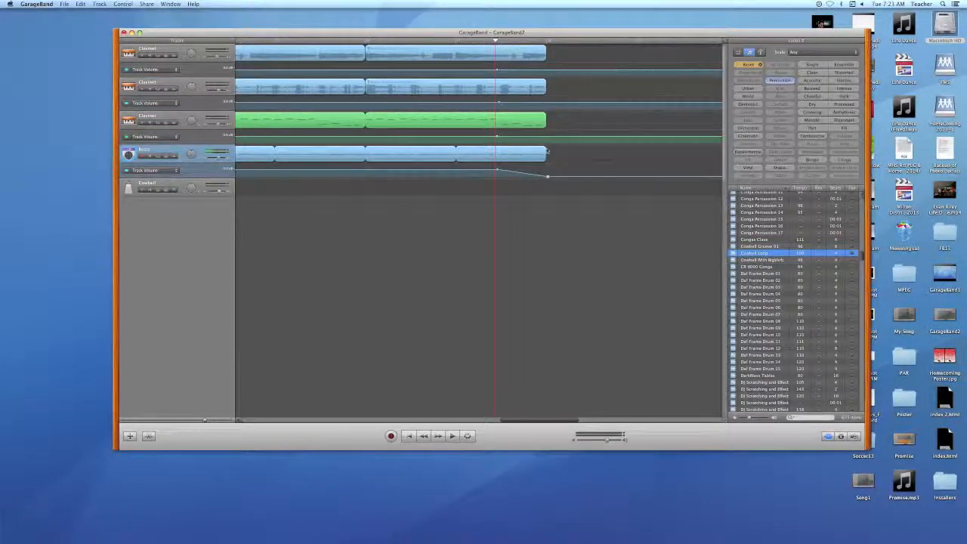
left_click_drag(550, 140, 546, 143)
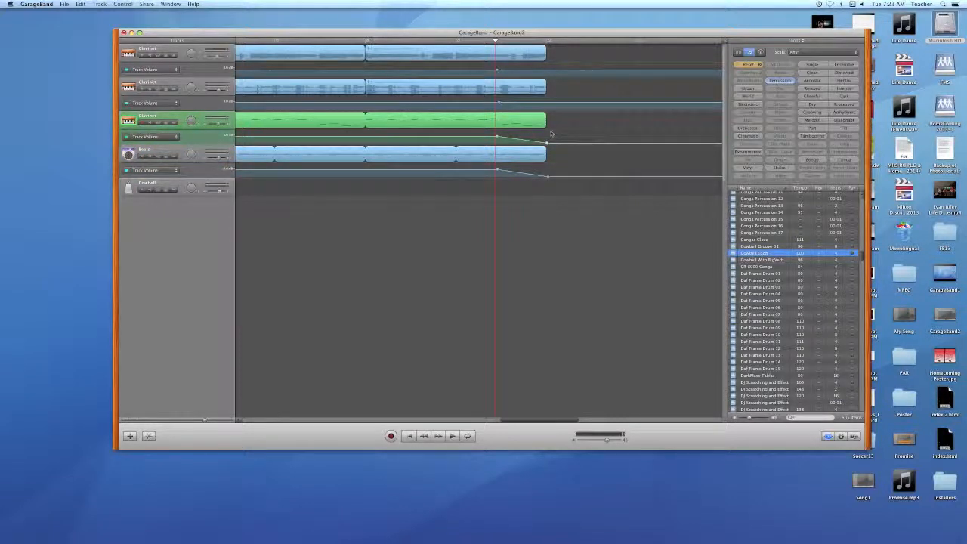
left_click_drag(548, 102, 545, 110)
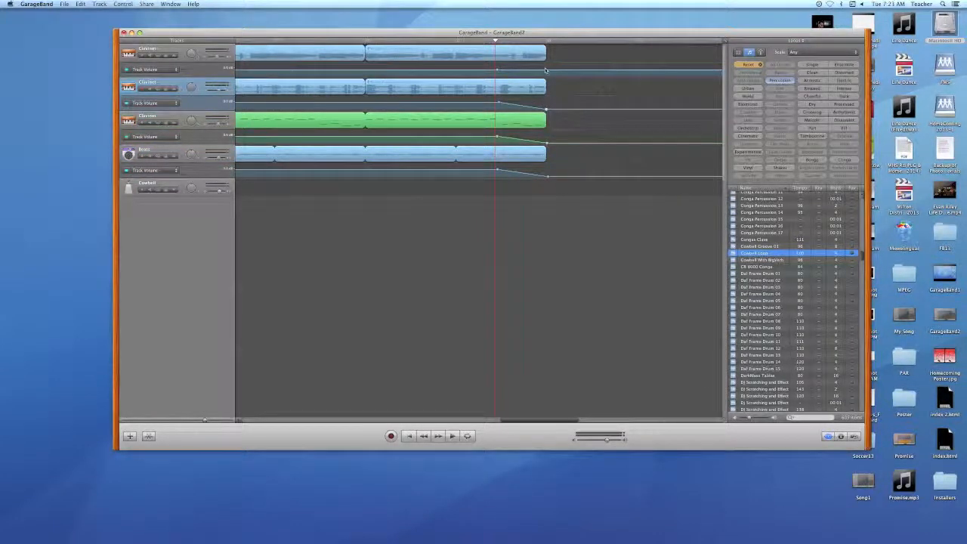
left_click_drag(547, 70, 546, 77)
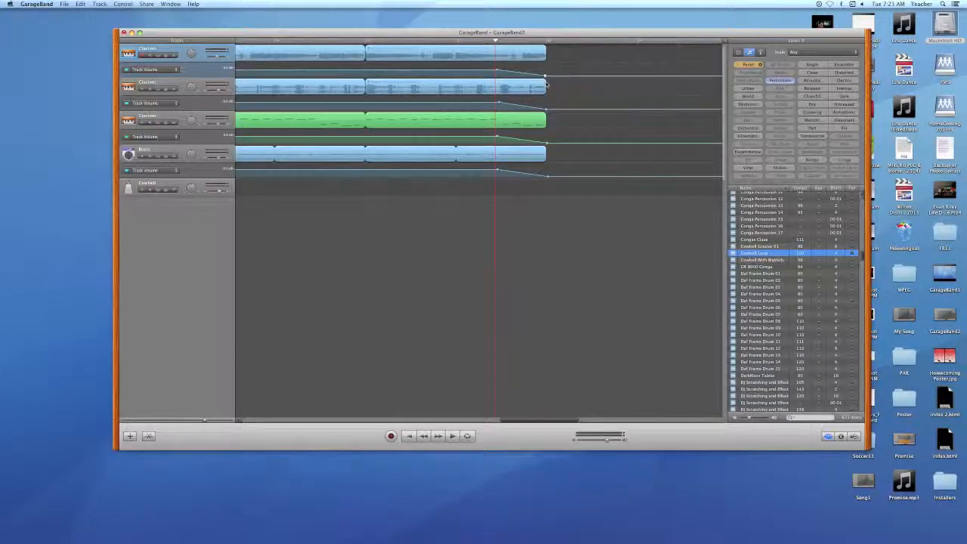
left_click(467, 40)
key("space")
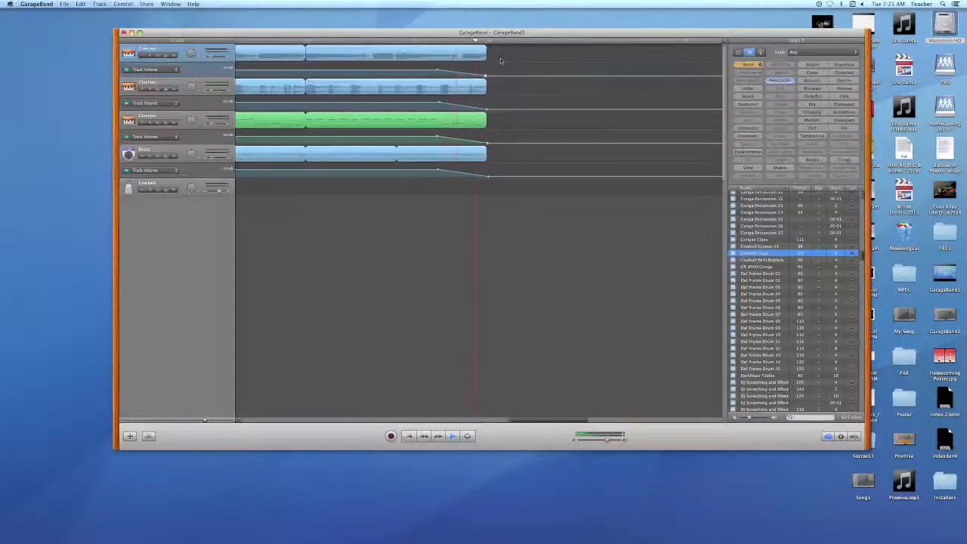
key("space")
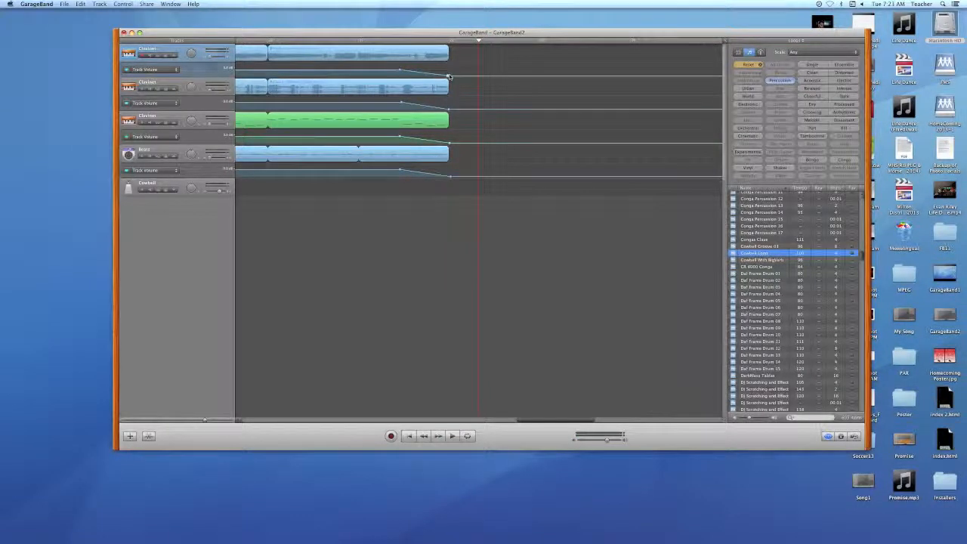
Step: Move the final low volume point of each of the four tracks slightly past the region ends and play the fade
left_click_drag(448, 77, 478, 78)
left_click_drag(451, 110, 472, 110)
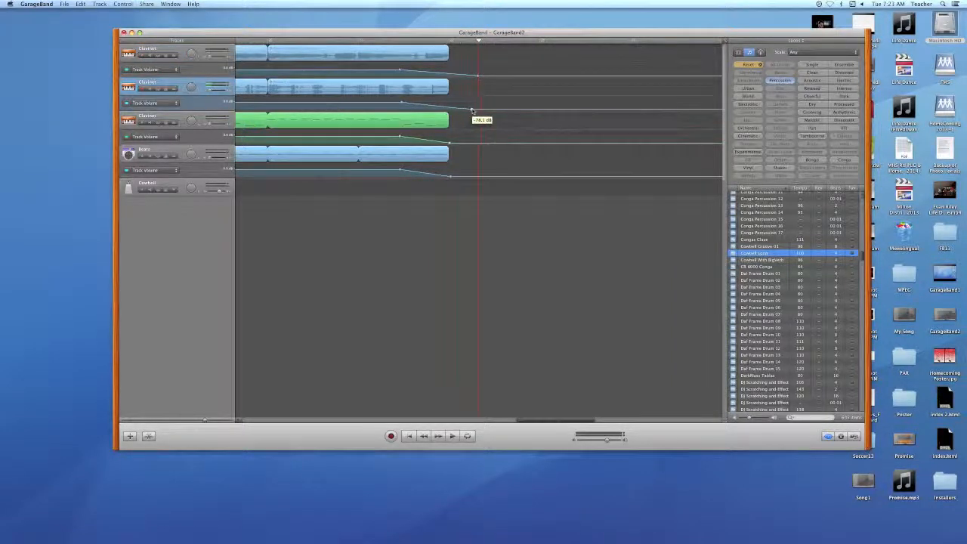
left_click_drag(450, 144, 473, 144)
left_click_drag(451, 178, 474, 178)
left_click(395, 42)
key("space")
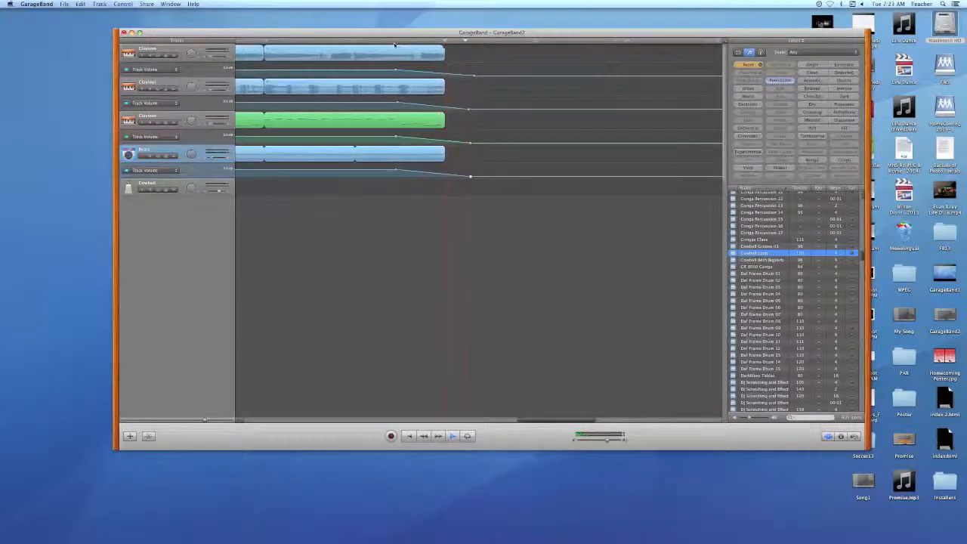
Step: Extend the looped regions of the three Clavinet tracks and the Beats track well past the fade's end, then play the ending
left_click_drag(452, 47, 636, 54)
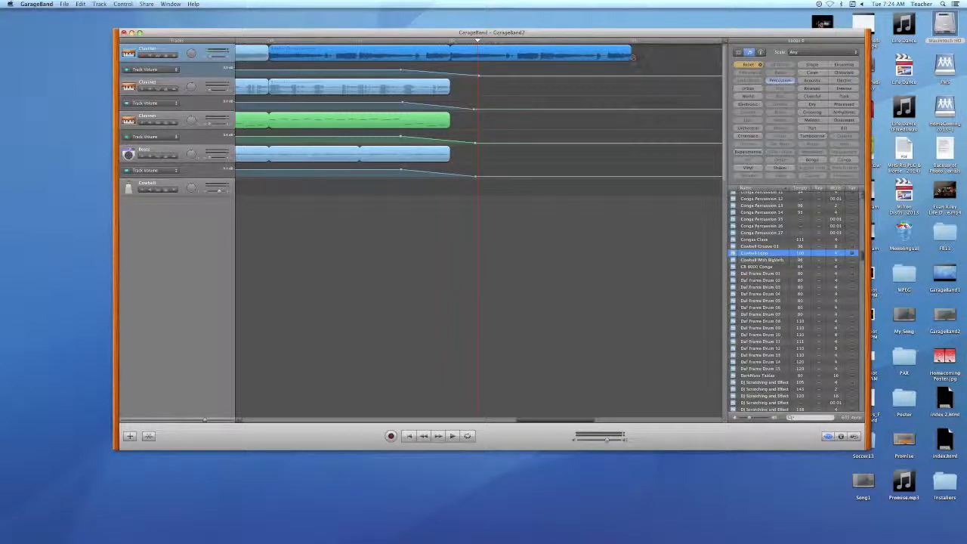
left_click_drag(451, 78, 632, 80)
left_click_drag(446, 114, 632, 115)
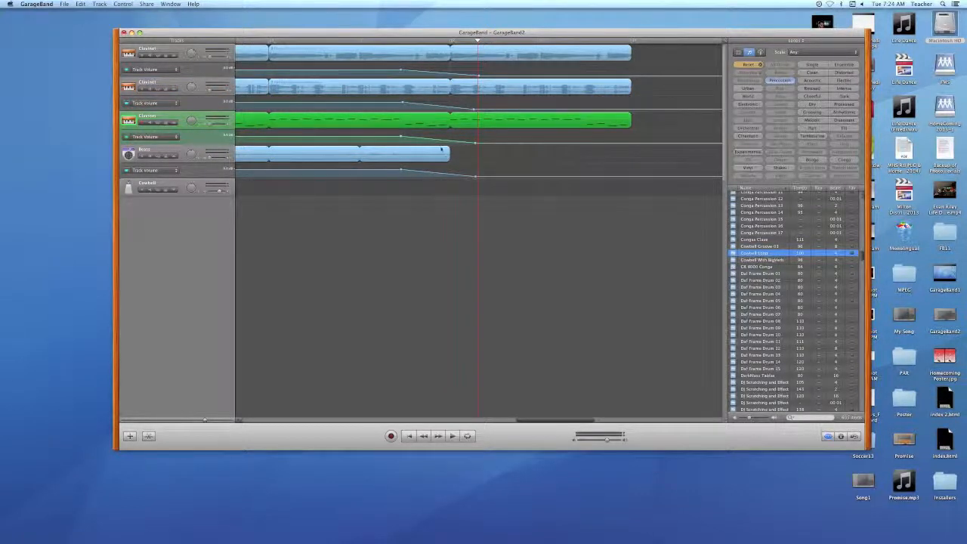
left_click_drag(448, 149, 635, 152)
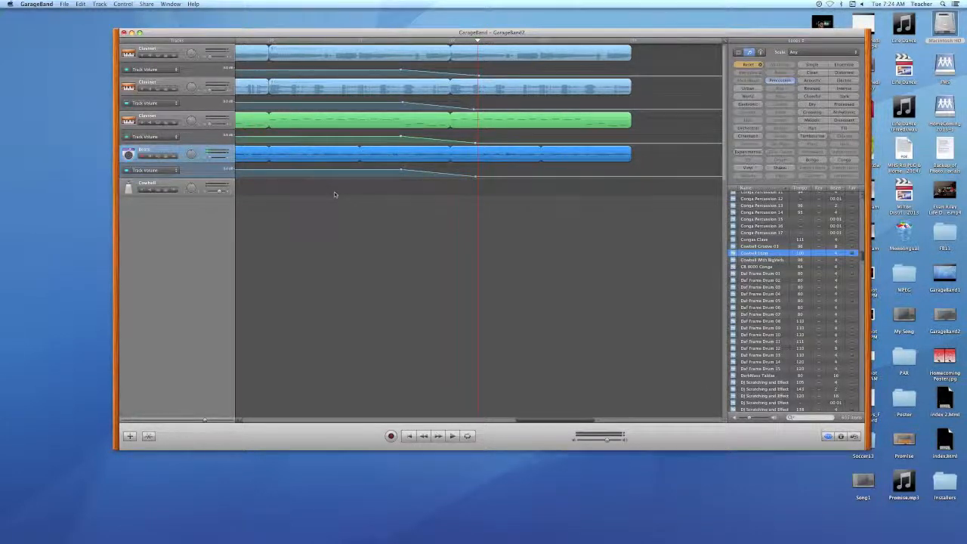
left_click(410, 41)
key("space")
scroll(478, 72, "right", 1)
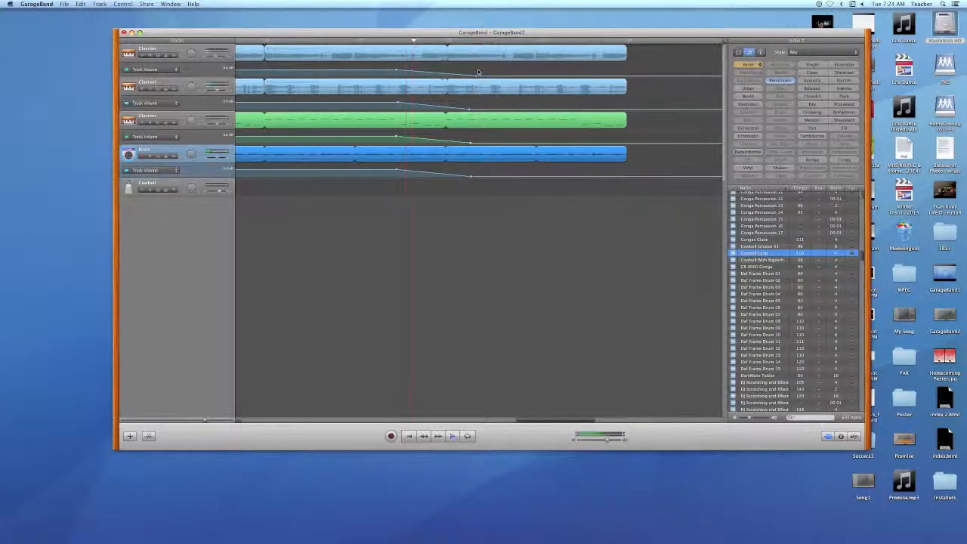
key("space")
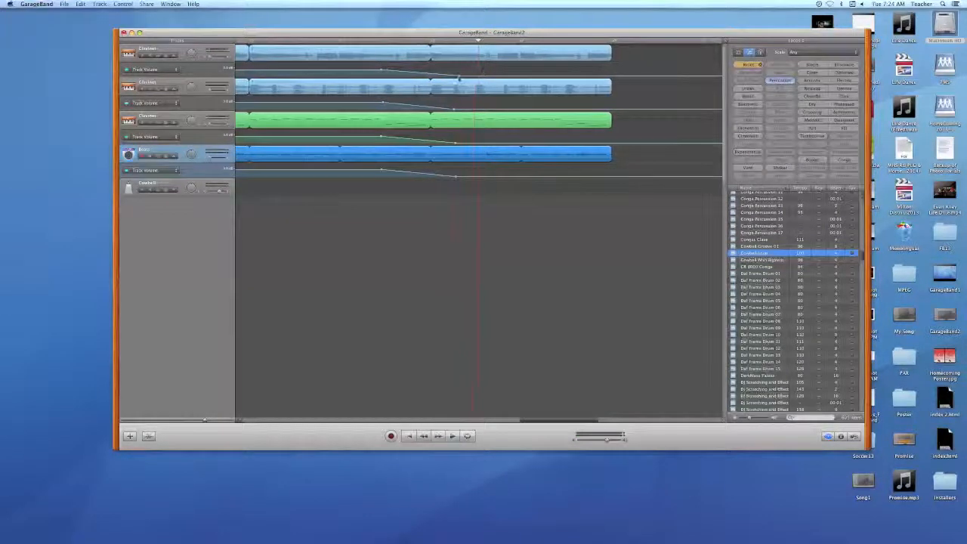
Step: Lengthen the fade by moving the final low volume point of all four tracks later within the extended regions, and play it
left_click_drag(461, 77, 493, 76)
left_click_drag(455, 111, 493, 110)
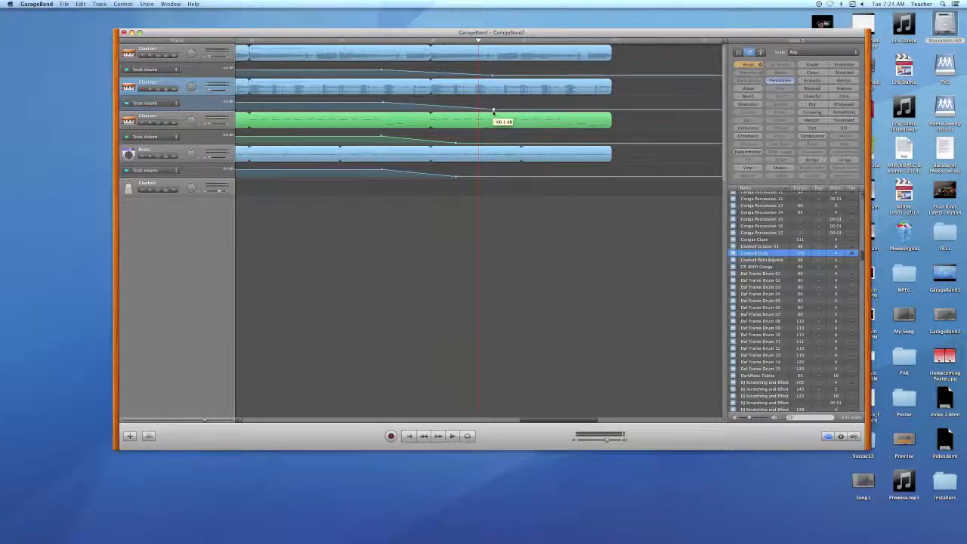
left_click_drag(456, 140, 495, 143)
left_click_drag(457, 179, 495, 177)
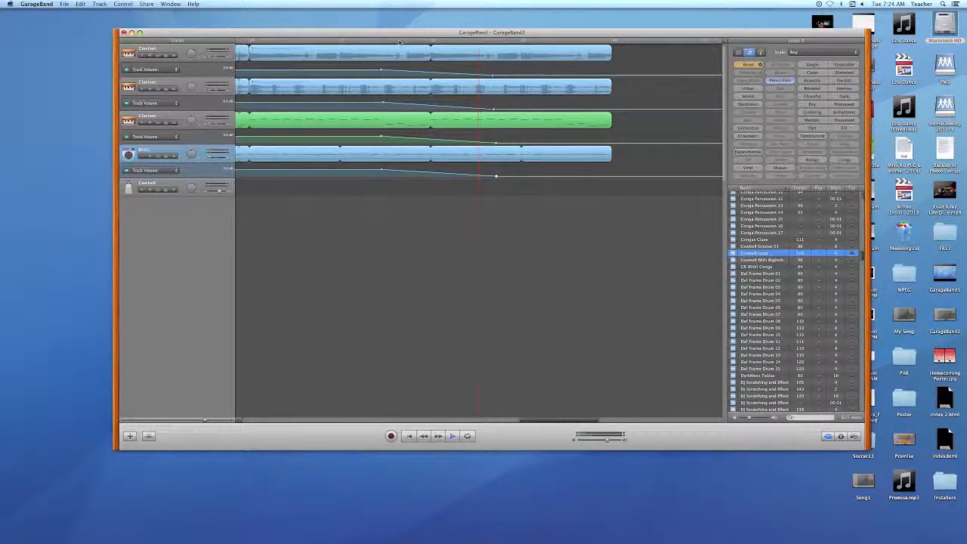
left_click(403, 43)
key("space")
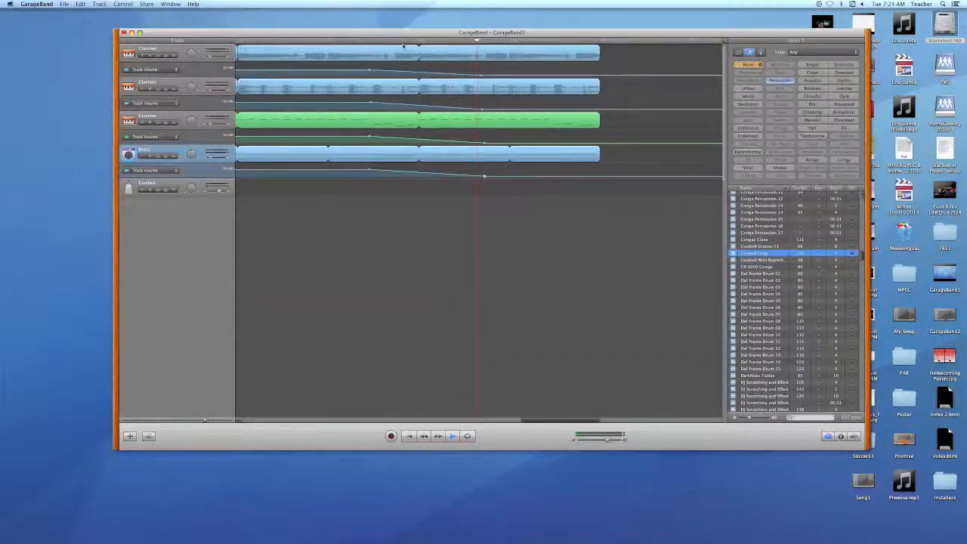
key("space")
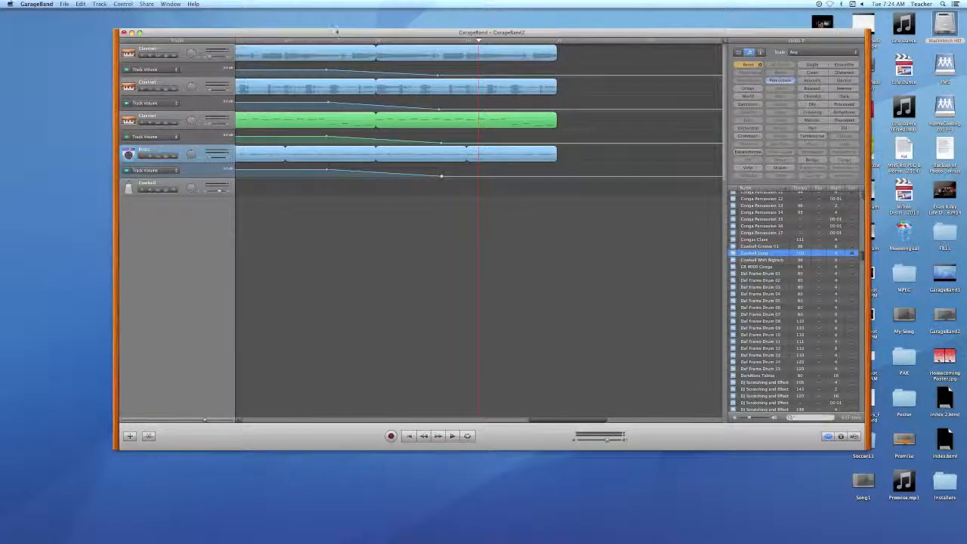
Step: Shift the GarageBand window aside, return to it after the switch to QuickTime Player, and save the song
left_click_drag(327, 34, 308, 34)
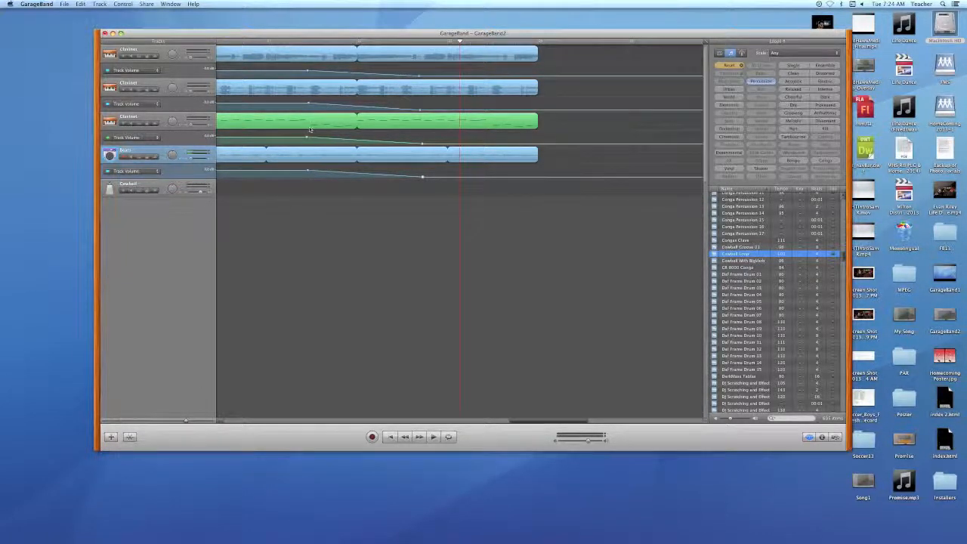
left_click(65, 5)
left_click(45, 36)
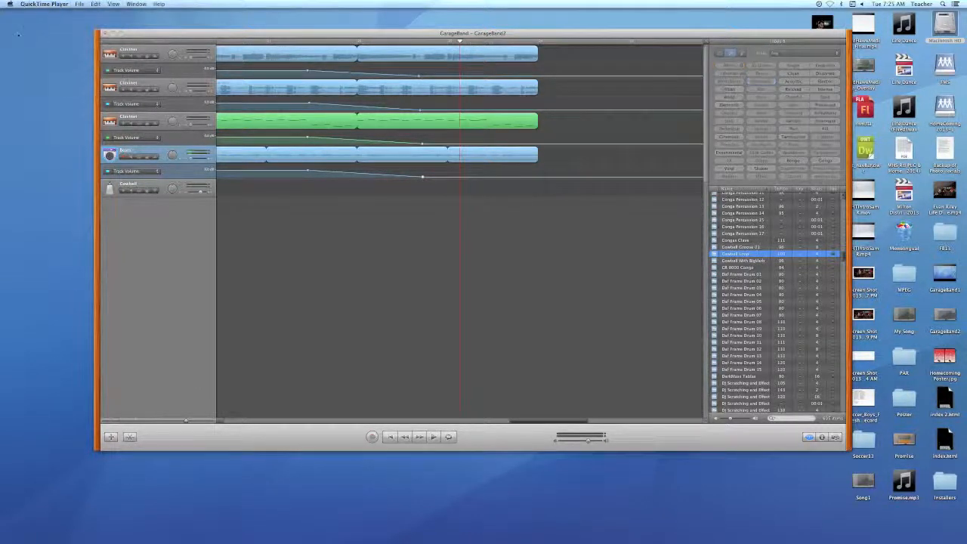
left_click(166, 33)
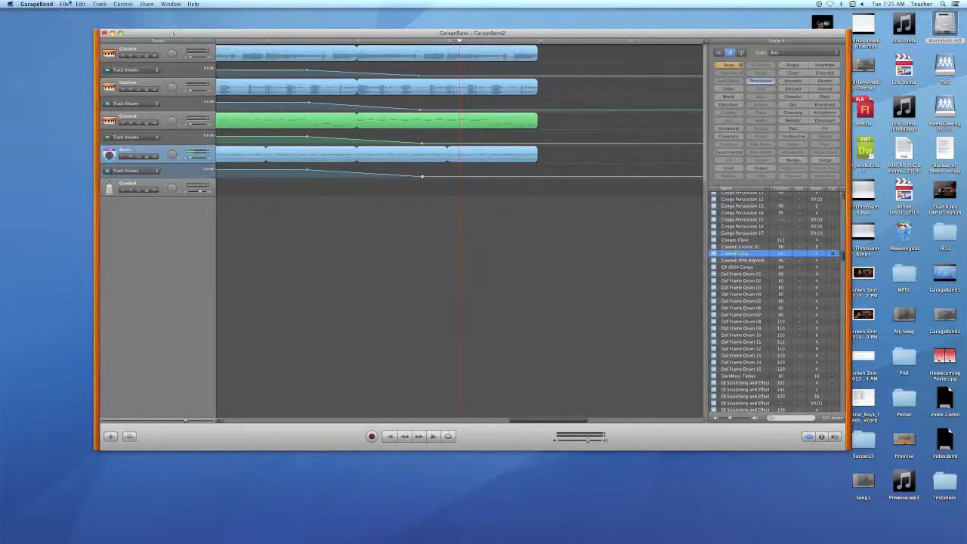
left_click(65, 5)
left_click(78, 54)
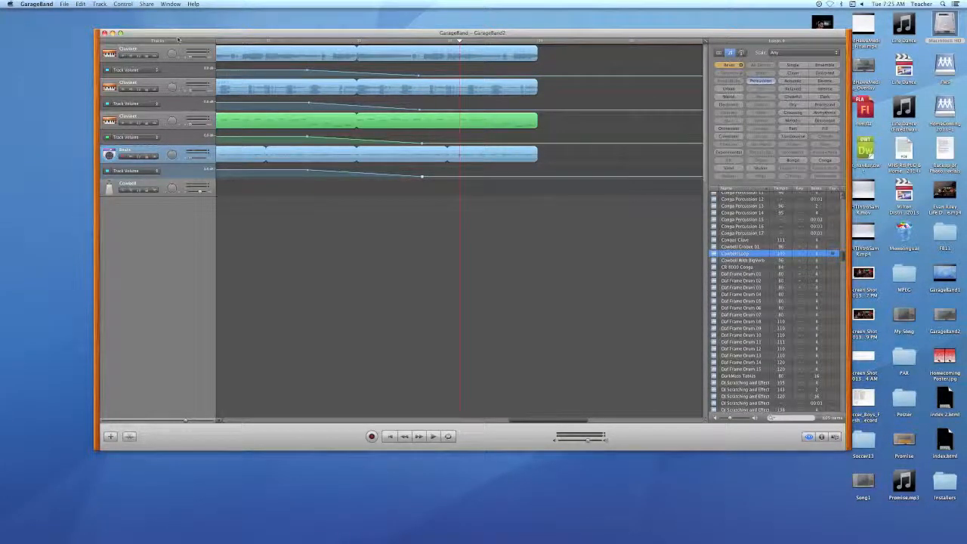
Step: Export the song to disk as a compressed file using the MP3 Encoder at High Quality, saving it as GarageBand2 on the Desktop
left_click(148, 5)
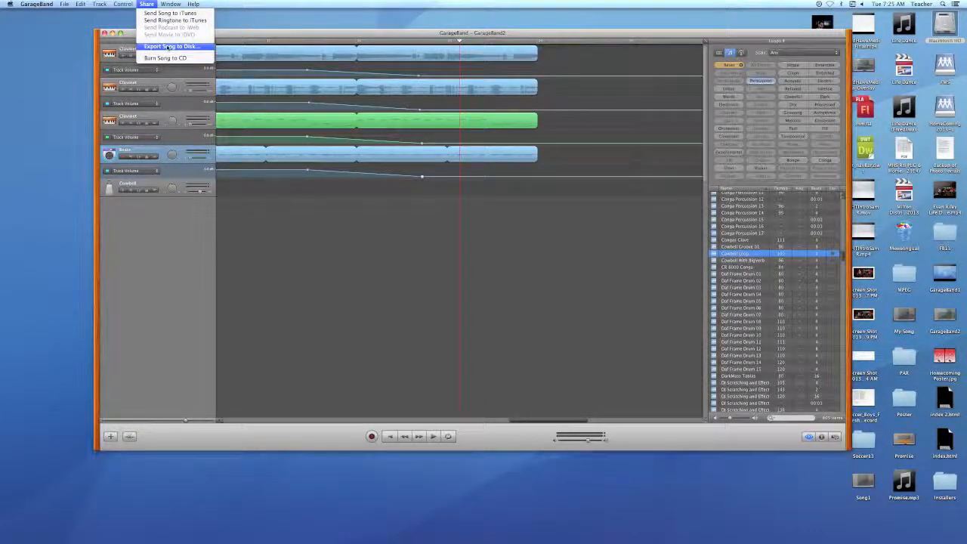
left_click(168, 47)
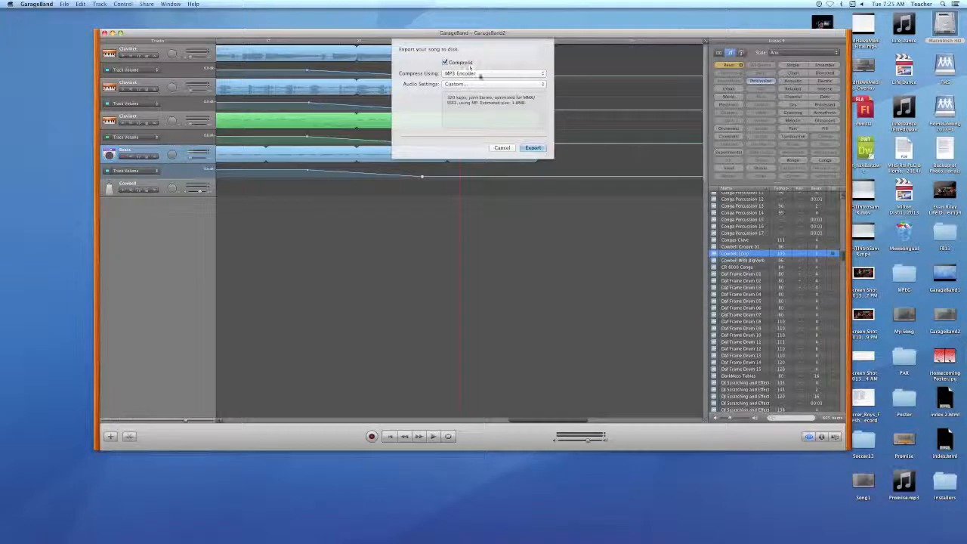
left_click(481, 74)
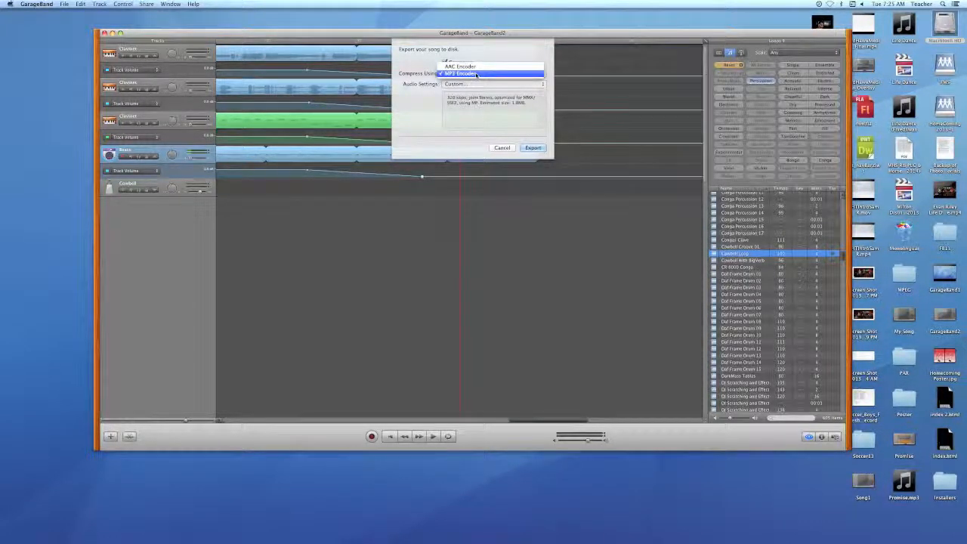
left_click(477, 75)
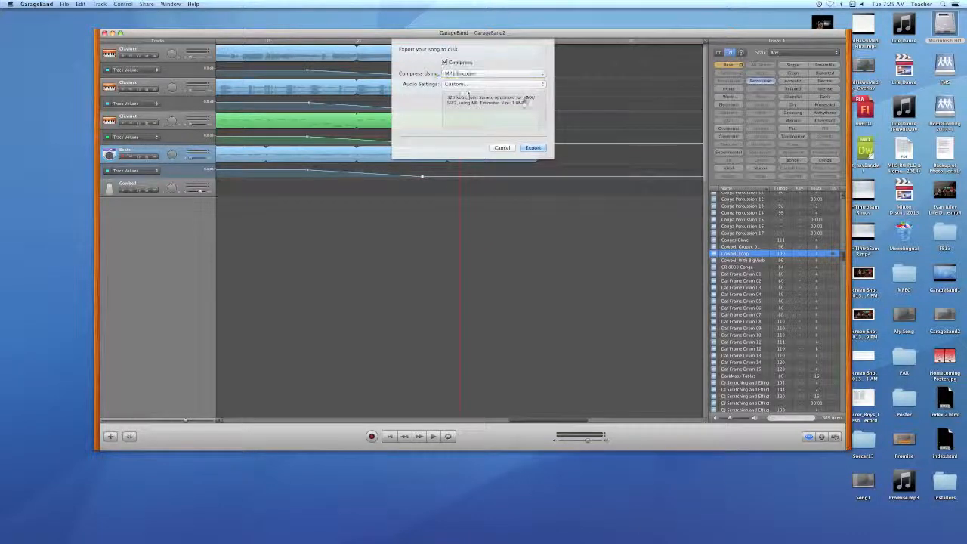
left_click(468, 85)
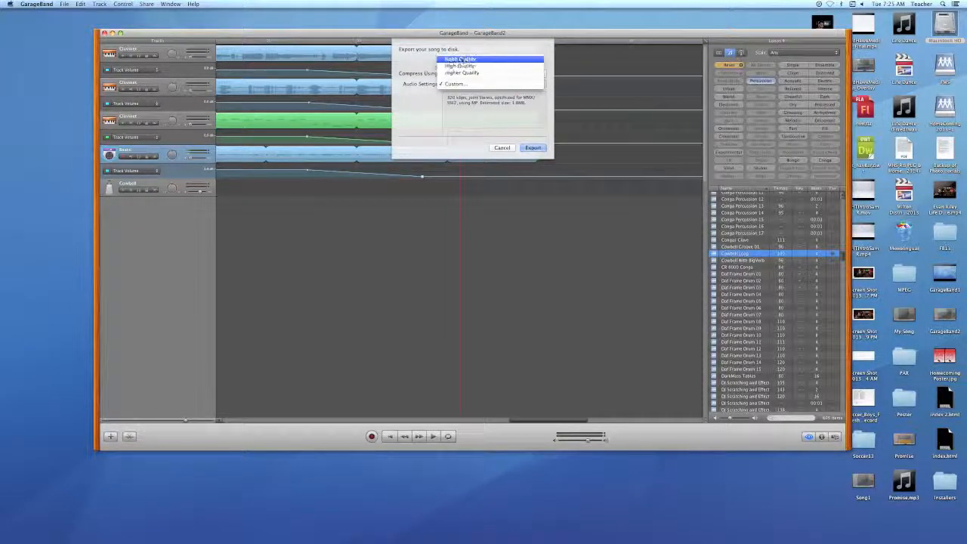
left_click(462, 67)
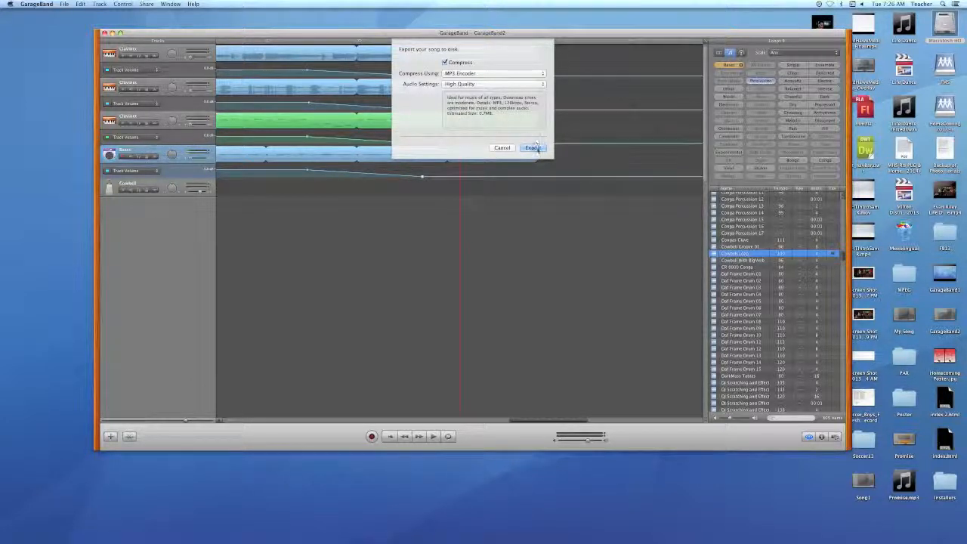
left_click(476, 85)
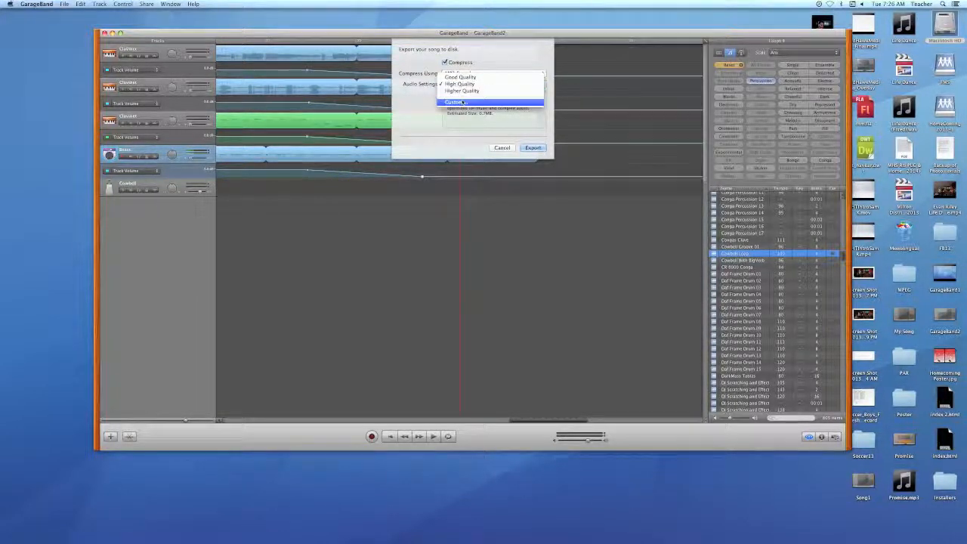
left_click(473, 91)
left_click(472, 85)
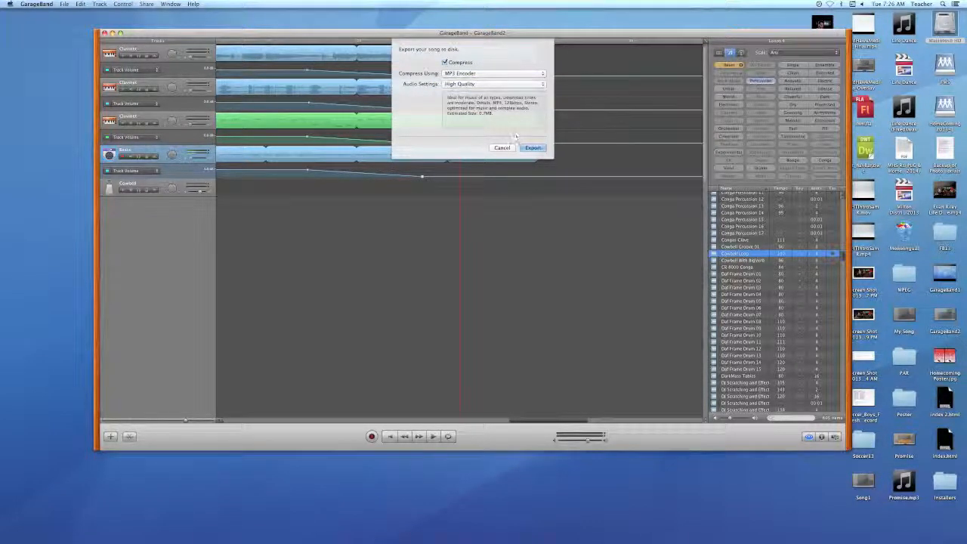
left_click(533, 148)
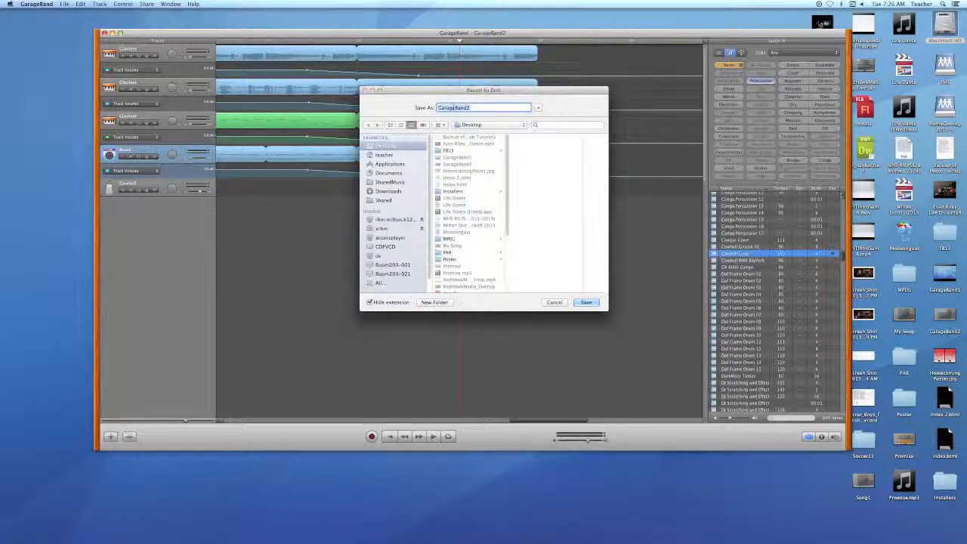
left_click(586, 303)
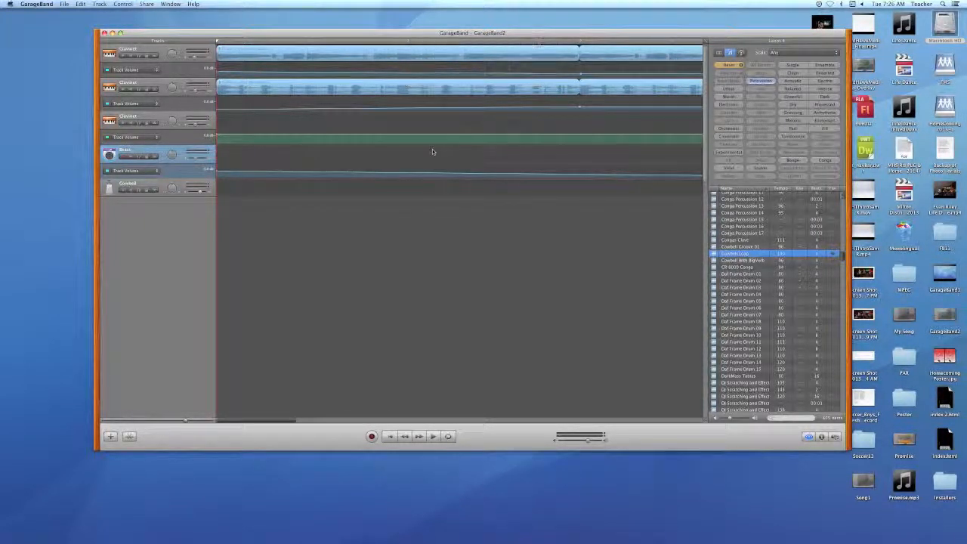
Step: Reposition the song window to uncover the exported GarageBand2 MP3, and select the HomeComing 2013-1 network volume on the desktop
left_click_drag(649, 36, 545, 50)
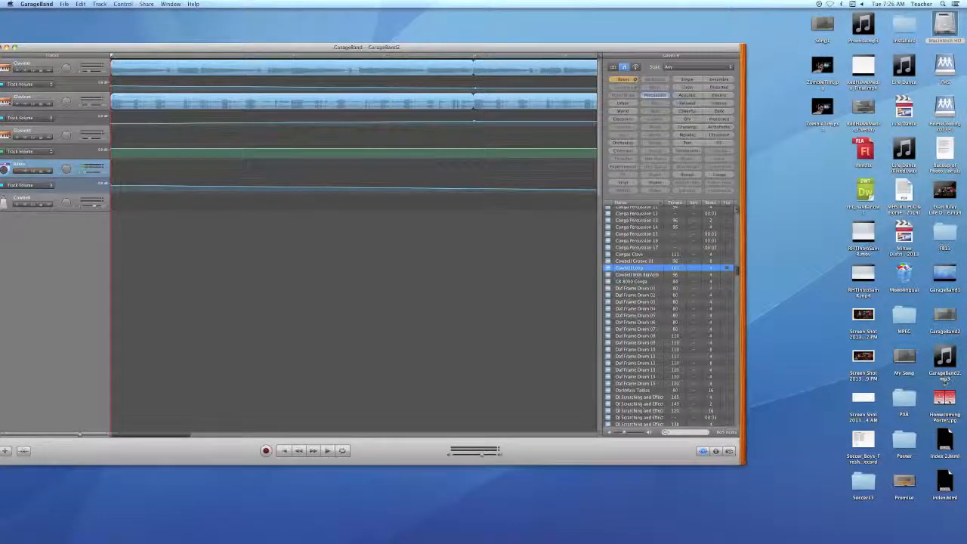
left_click_drag(235, 48, 322, 45)
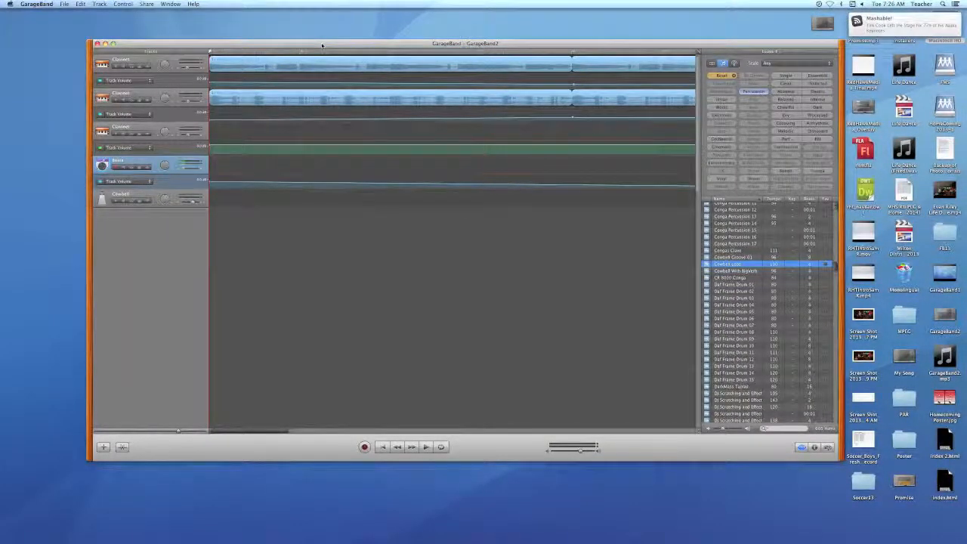
left_click_drag(326, 45, 306, 33)
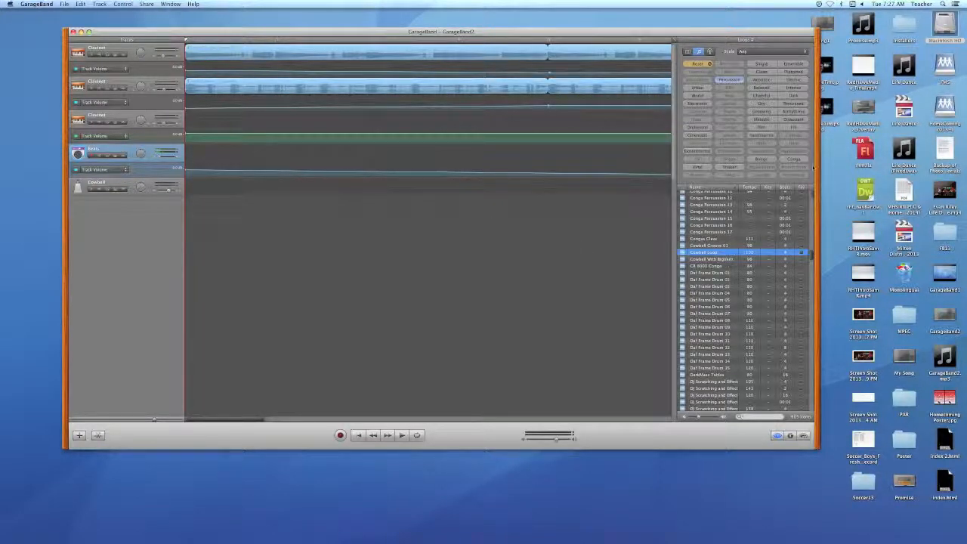
left_click(944, 109)
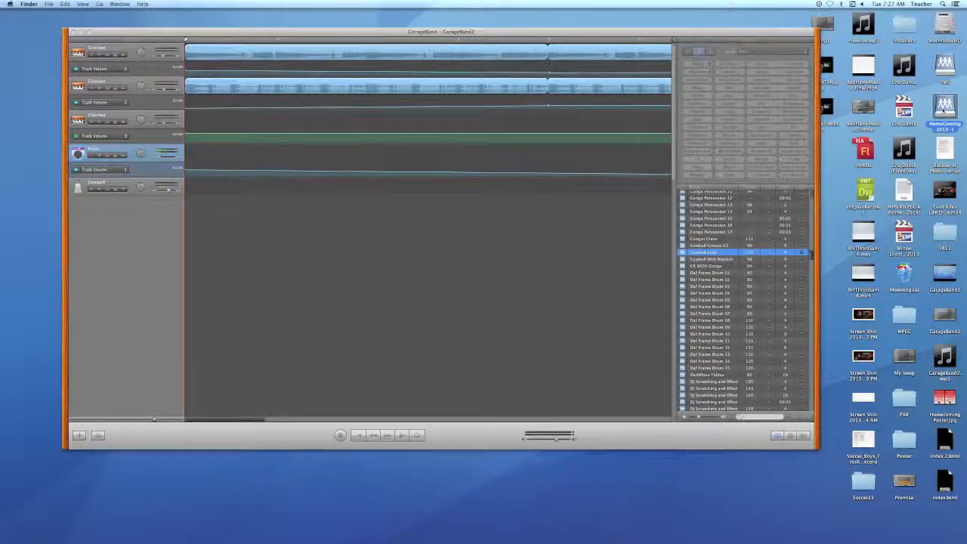
Step: Open the HomeComing2013-1 network volume and create a new folder named GarageBand at its top level
double_click(944, 108)
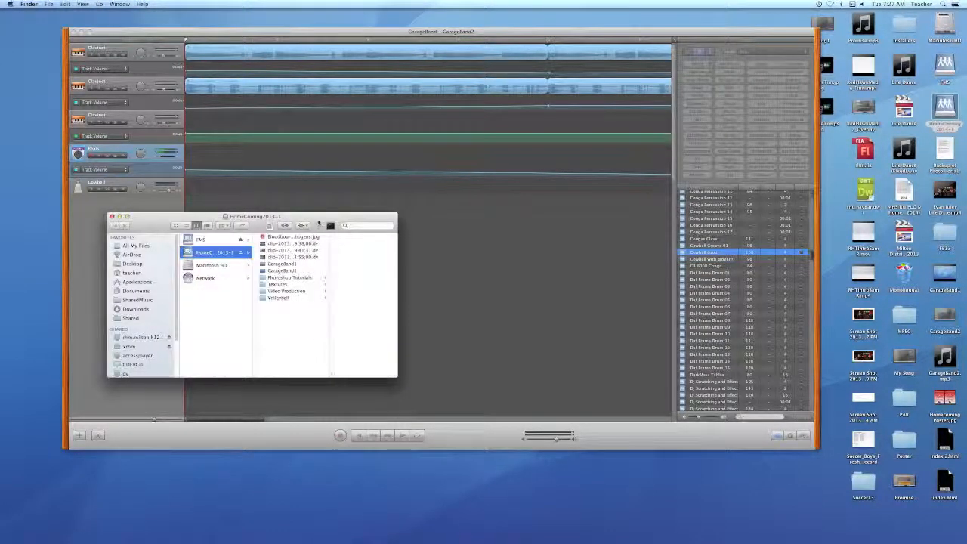
left_click_drag(316, 226, 408, 154)
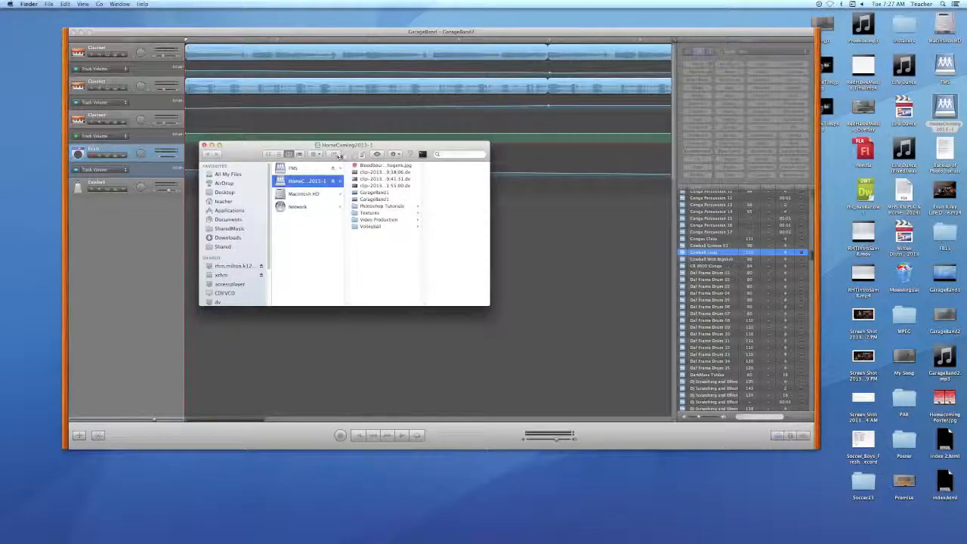
left_click(394, 154)
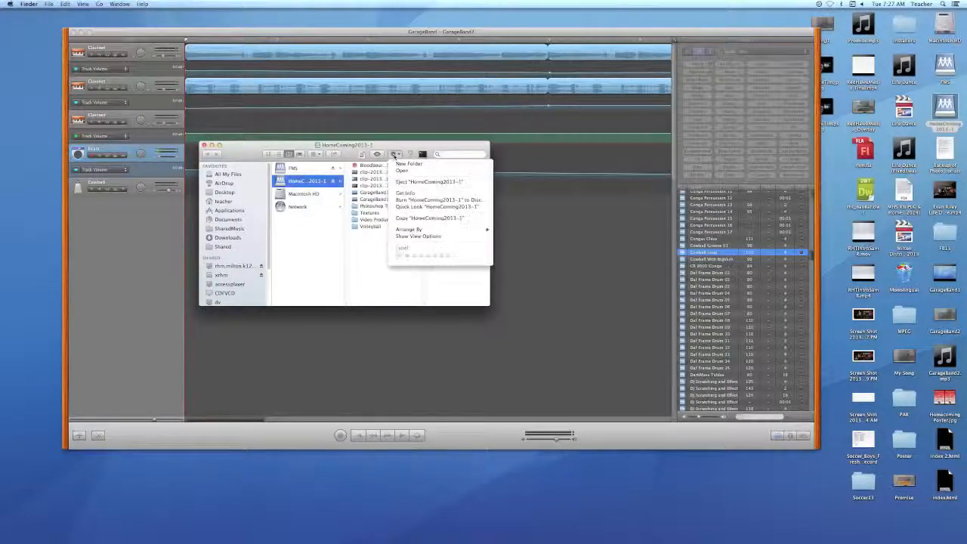
left_click(407, 163)
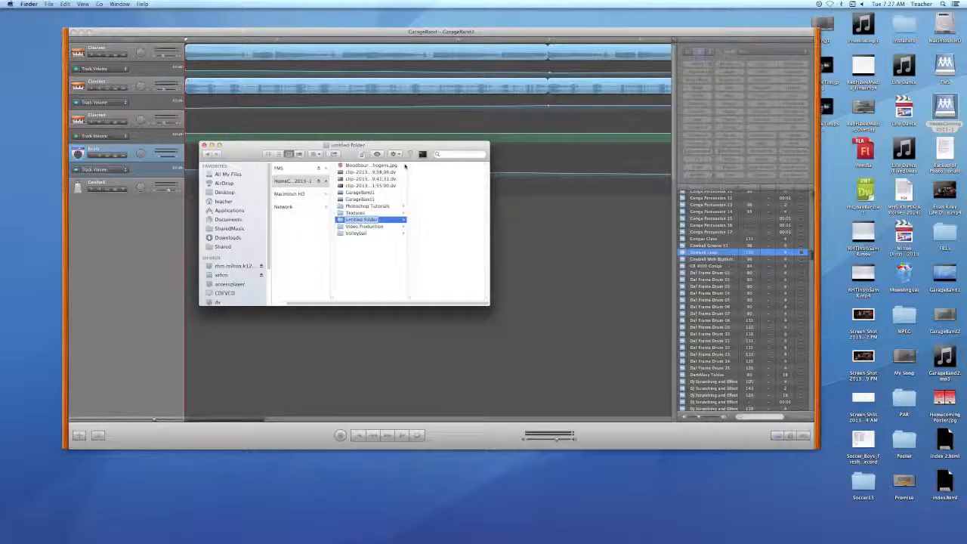
type("Garage")
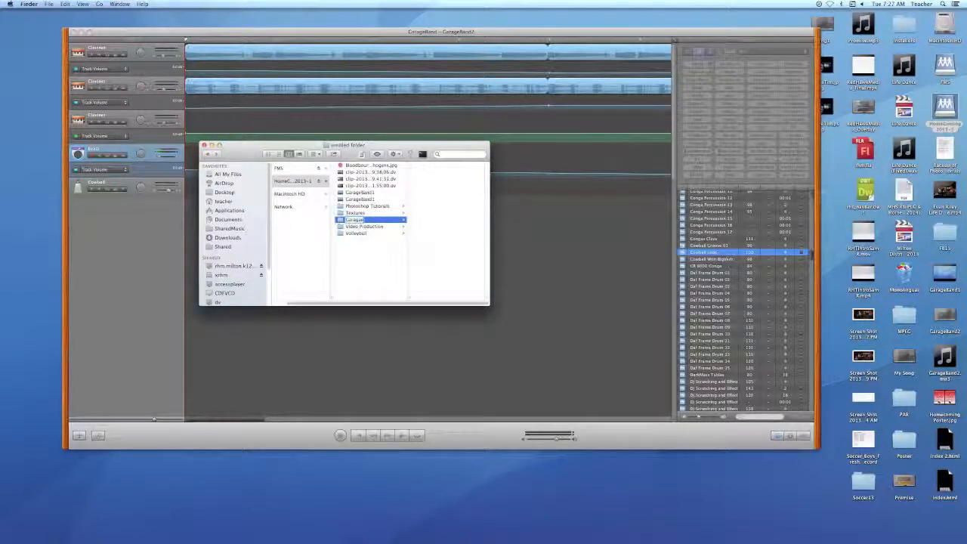
type("Band")
key("Return")
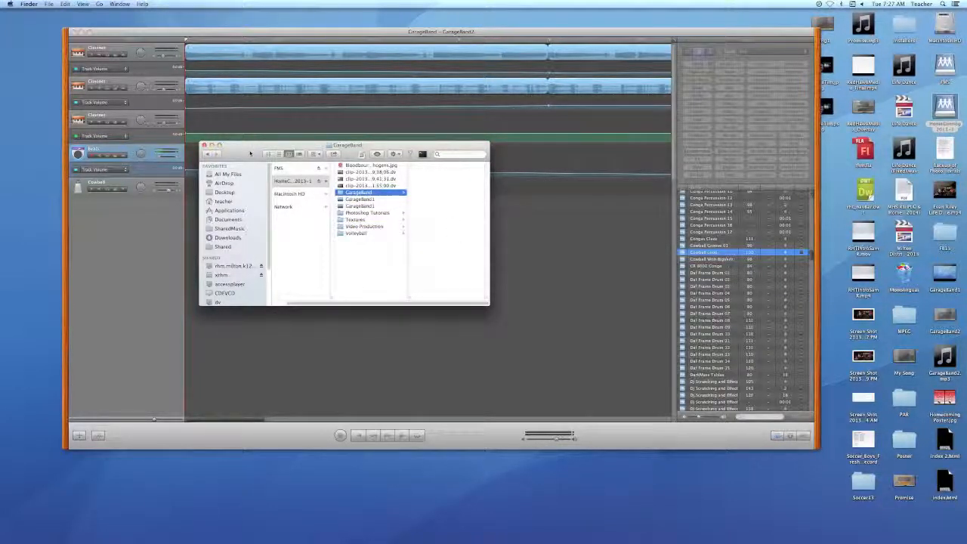
left_click(106, 79)
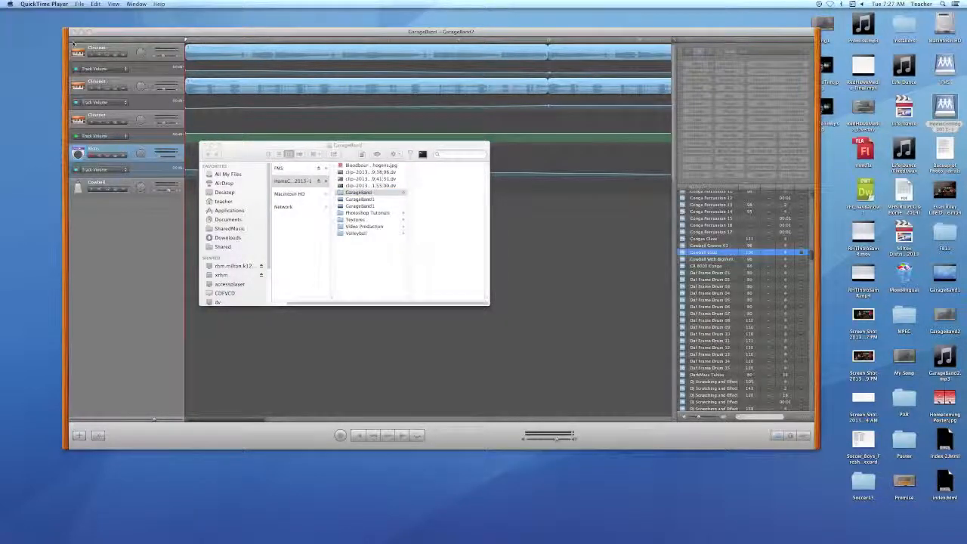